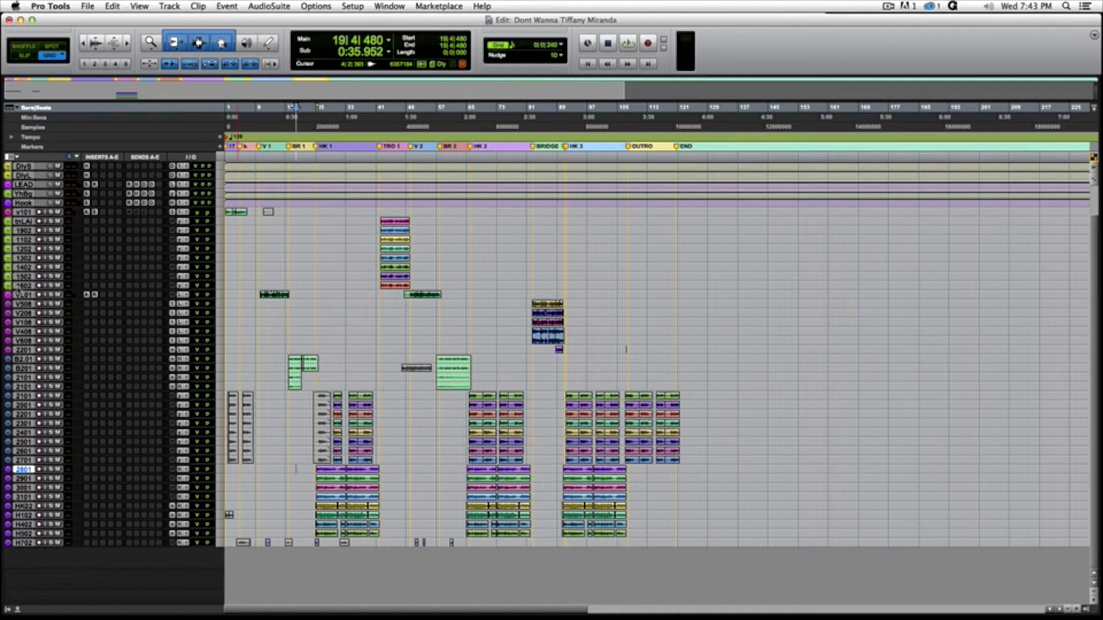
Step: Enlarge the track heights of V.dup16.02, Yeah Bg, Hook, the intro vocal and LEADS AUX to show their inserts and sends
drag(19, 289, 19, 325)
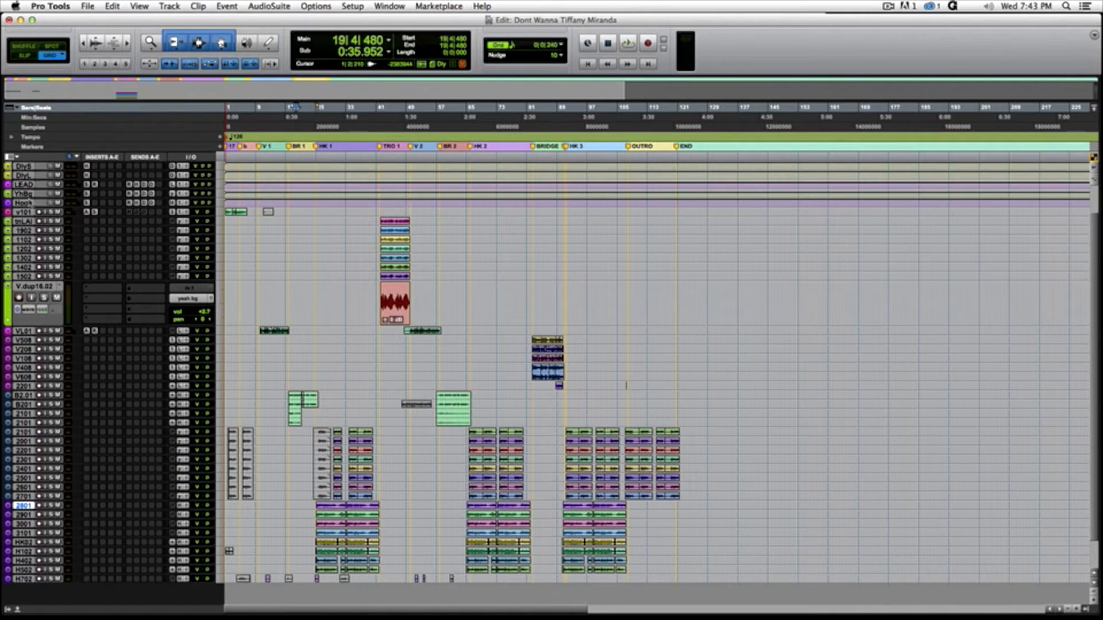
drag(26, 197, 27, 238)
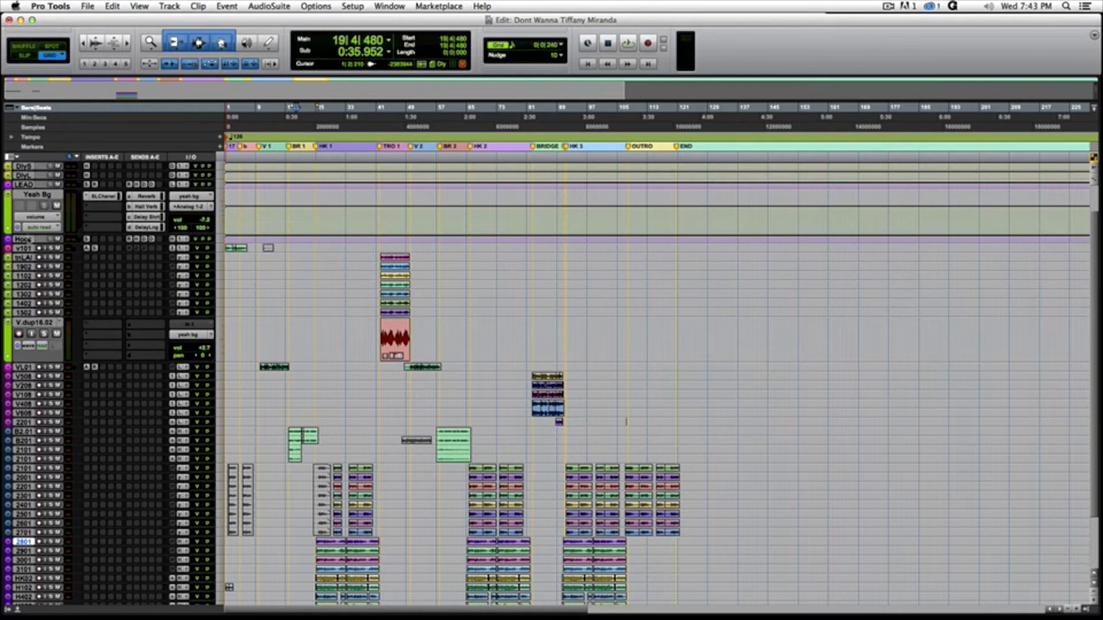
drag(23, 242, 18, 314)
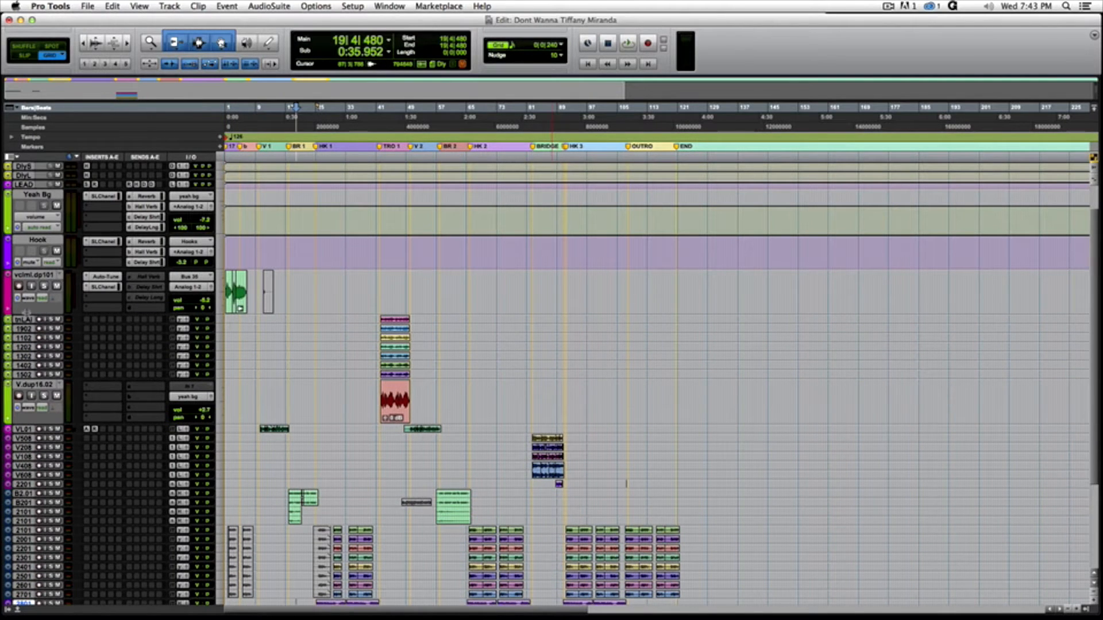
right_click(37, 193)
click(32, 190)
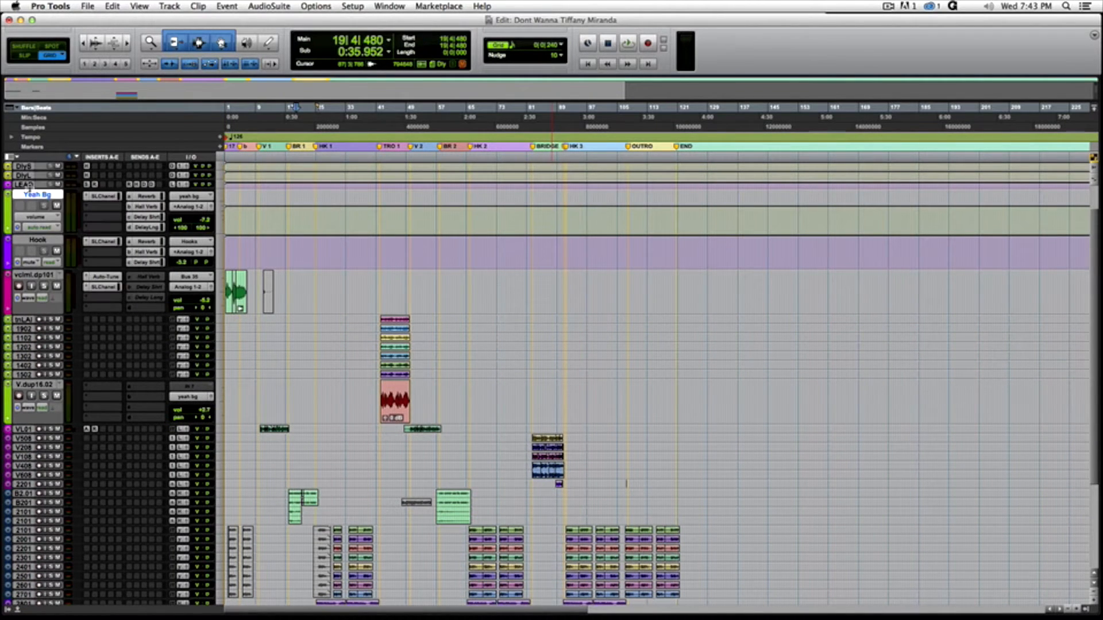
drag(31, 188, 32, 234)
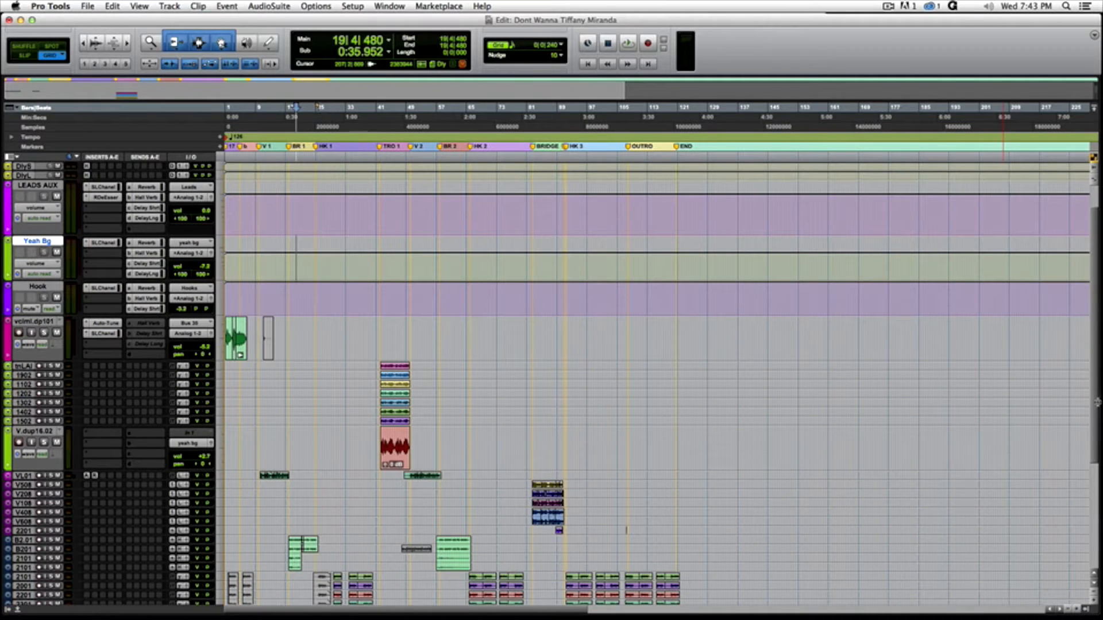
Step: Look over the session's tracks from the master and aux tracks to the hook vocals, with the timeline's opening section enlarged
drag(1098, 402, 1101, 364)
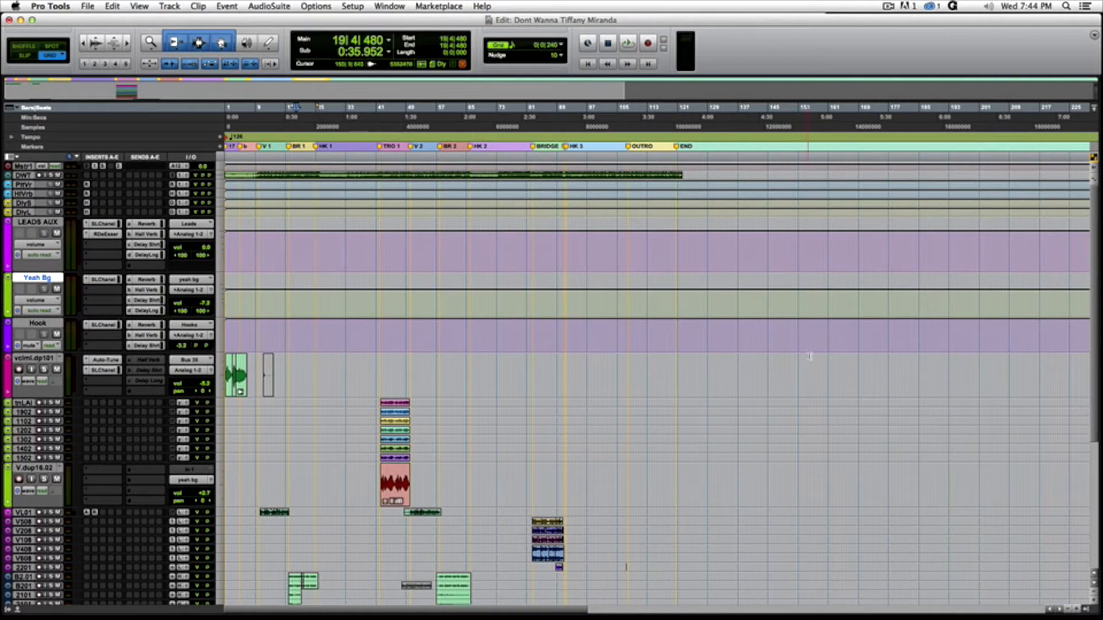
key(t)
key(t)
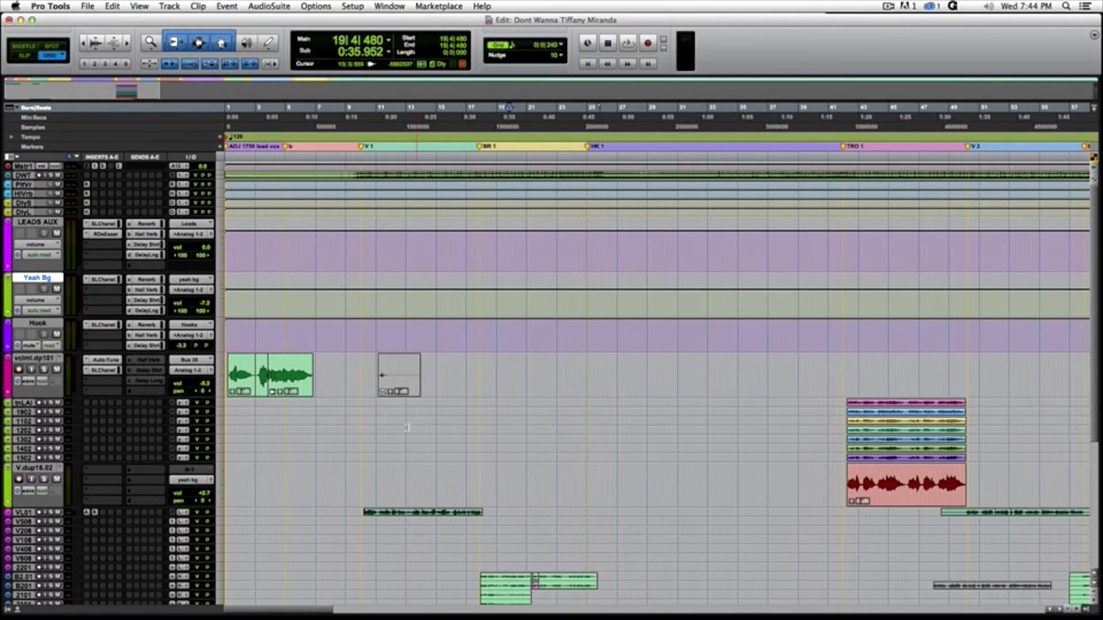
right_click(235, 411)
click(386, 451)
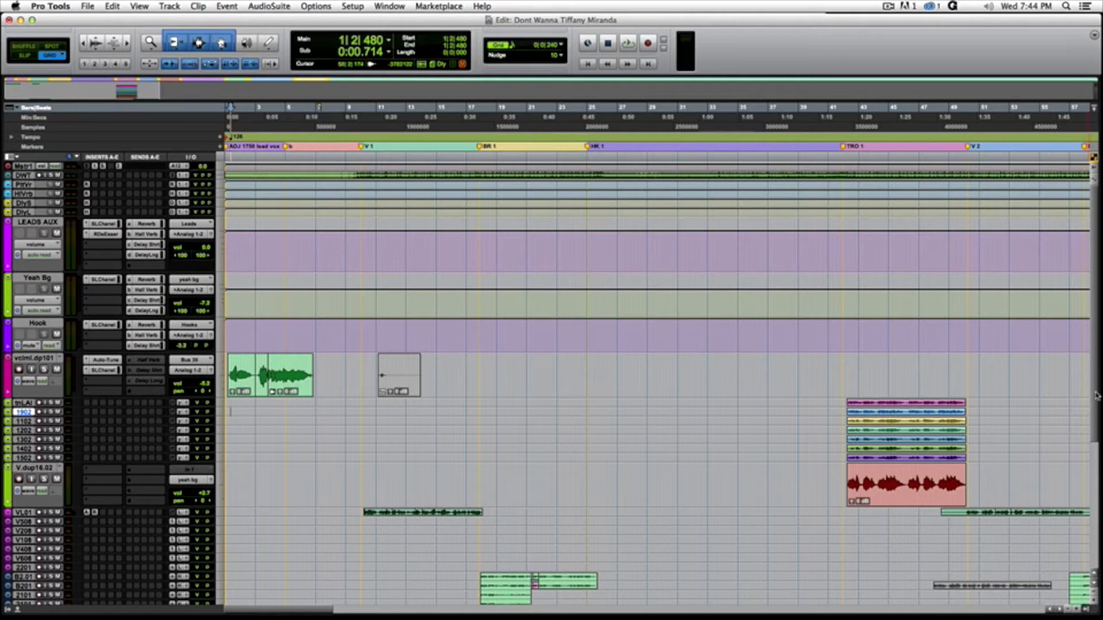
scroll(1097, 401, down, 1)
scroll(1097, 402, down, 2)
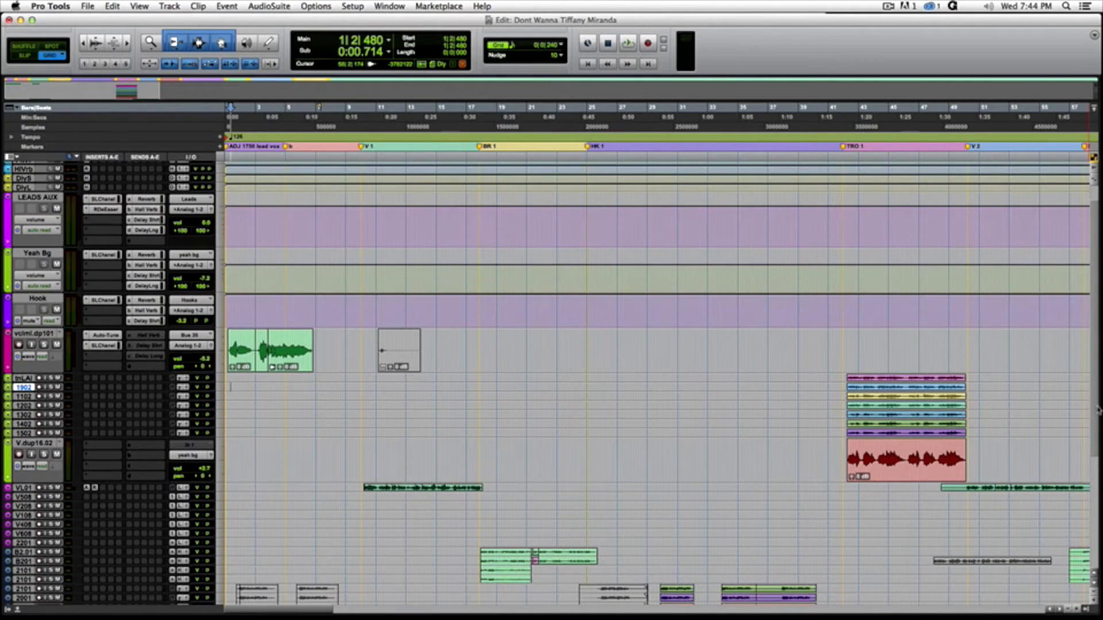
scroll(1098, 410, down, 15)
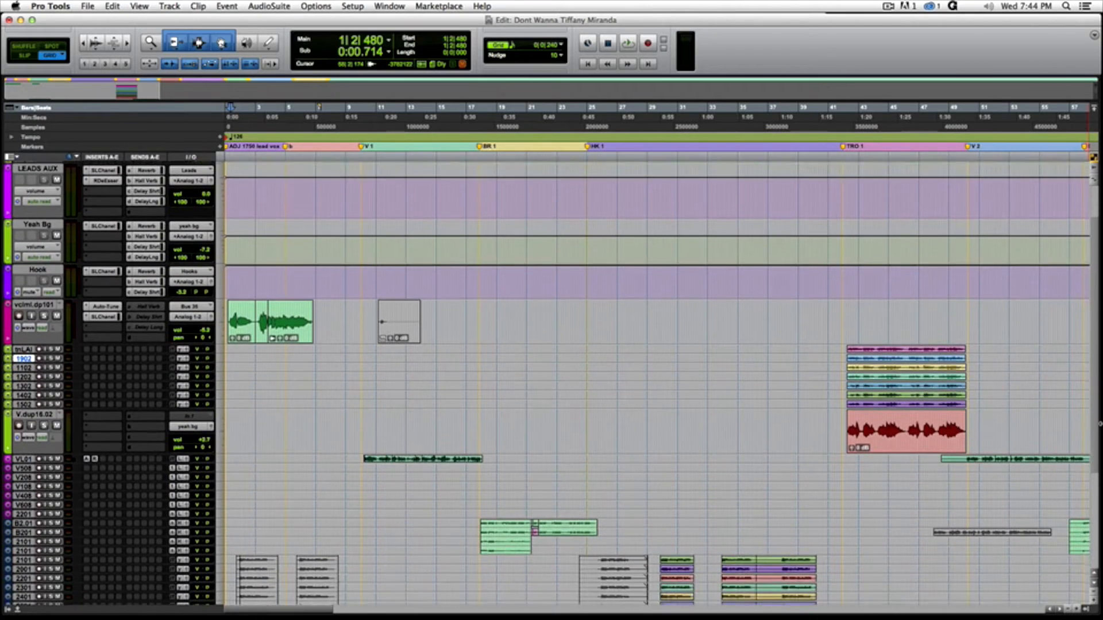
scroll(1098, 505, down, 1)
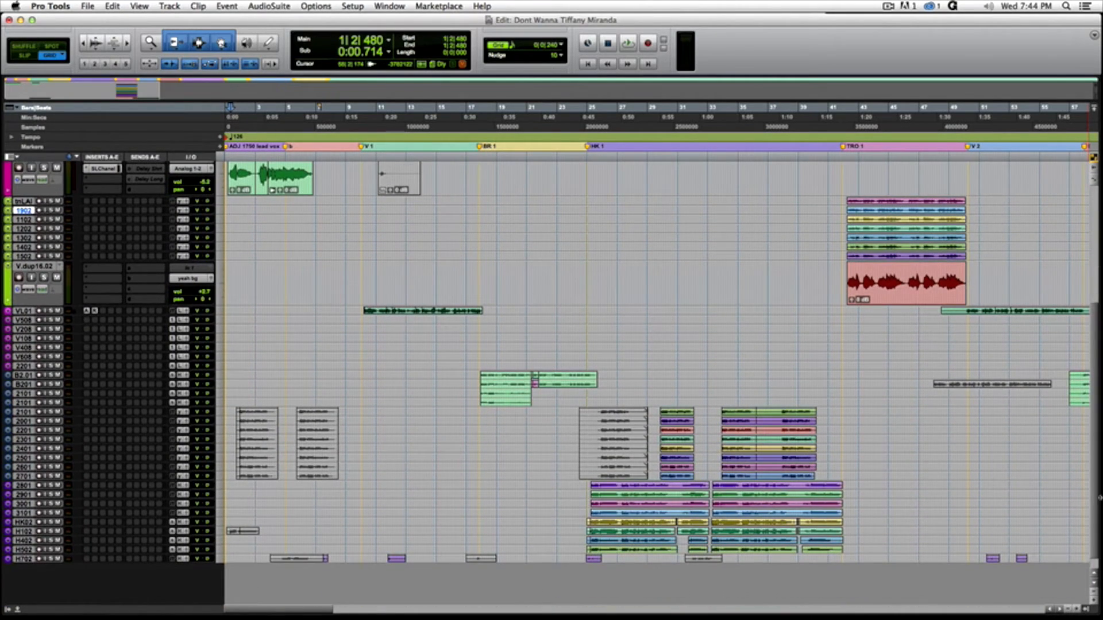
scroll(1098, 504, up, 15)
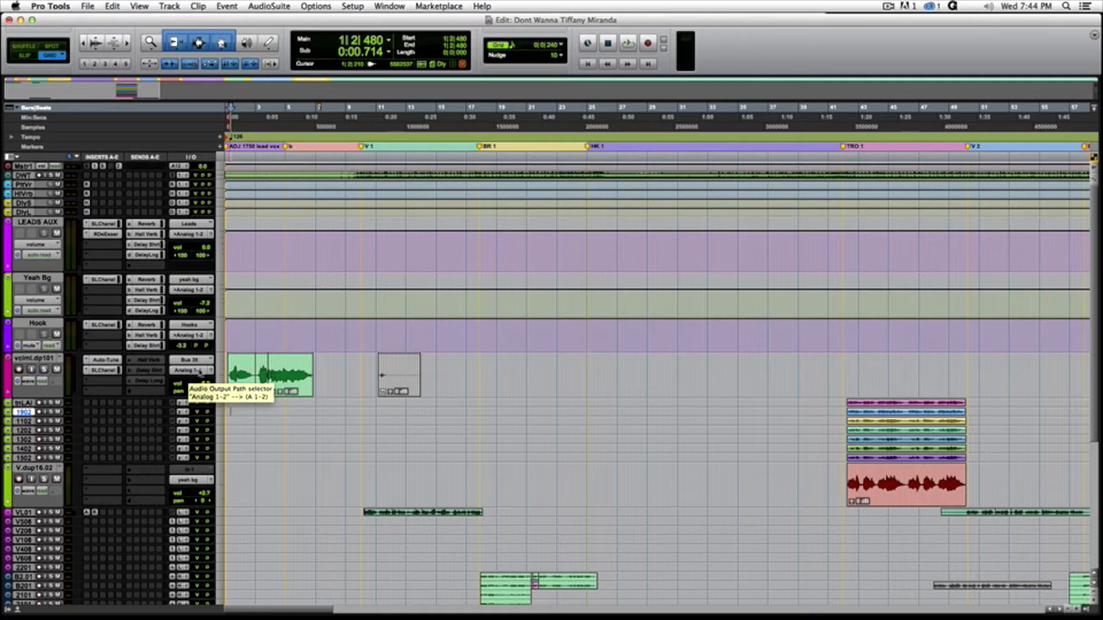
Step: Bypass the SSLChannel insert on the intro vocal track and play the intro from the start
ctrl+super+click(101, 372)
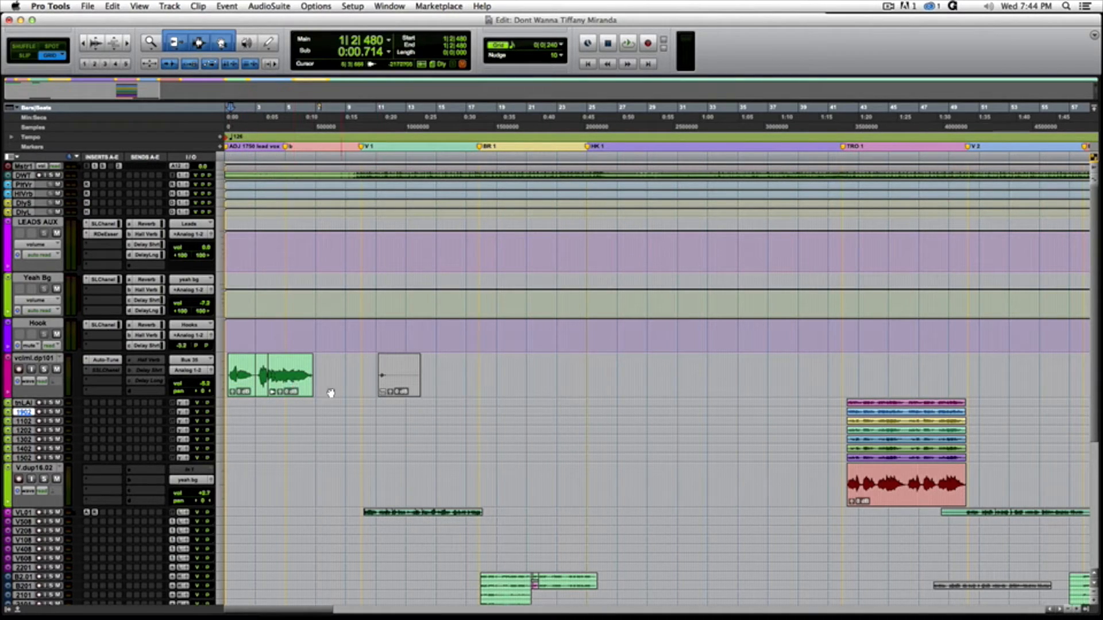
key(space)
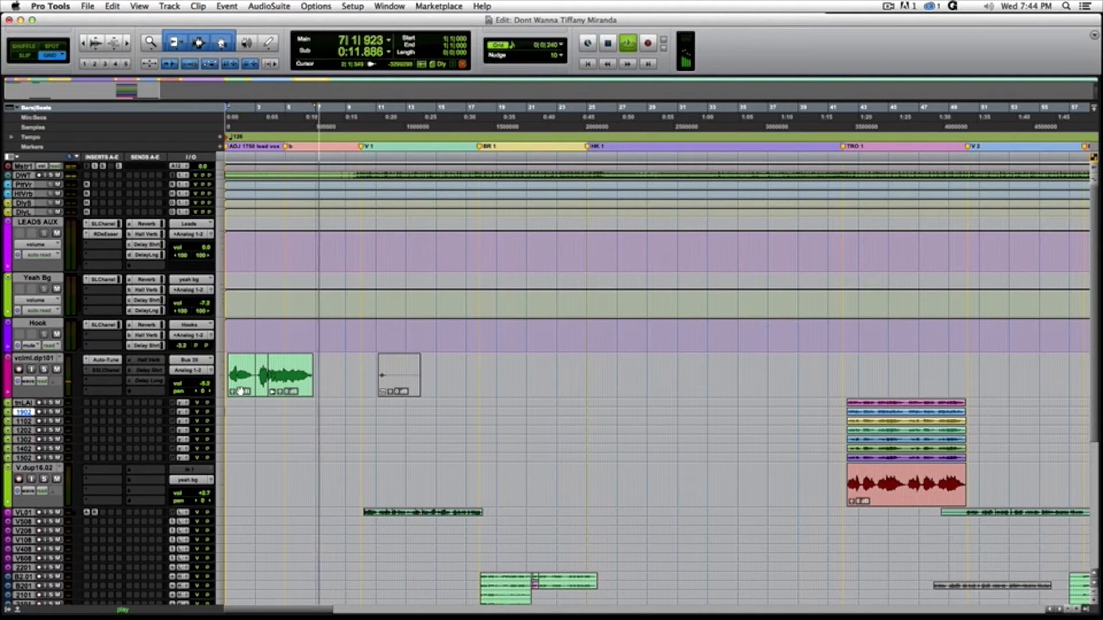
key(space)
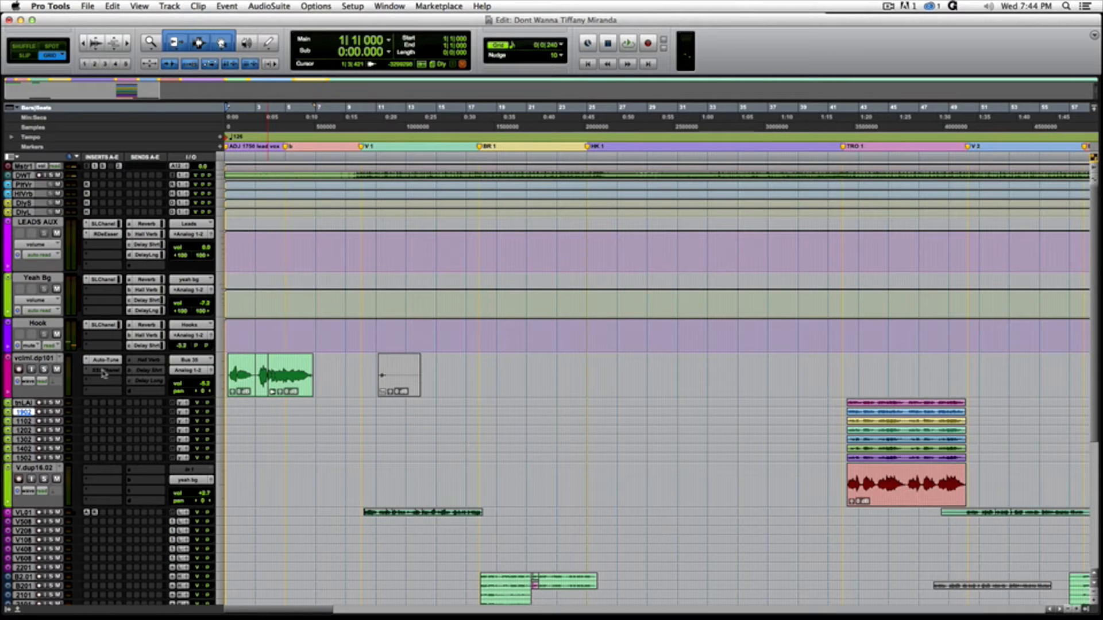
Step: Reactivate the intro vocal's SSLChannel insert, open its plug-in window and play the intro with the processing on
ctrl+super+click(107, 372)
click(107, 372)
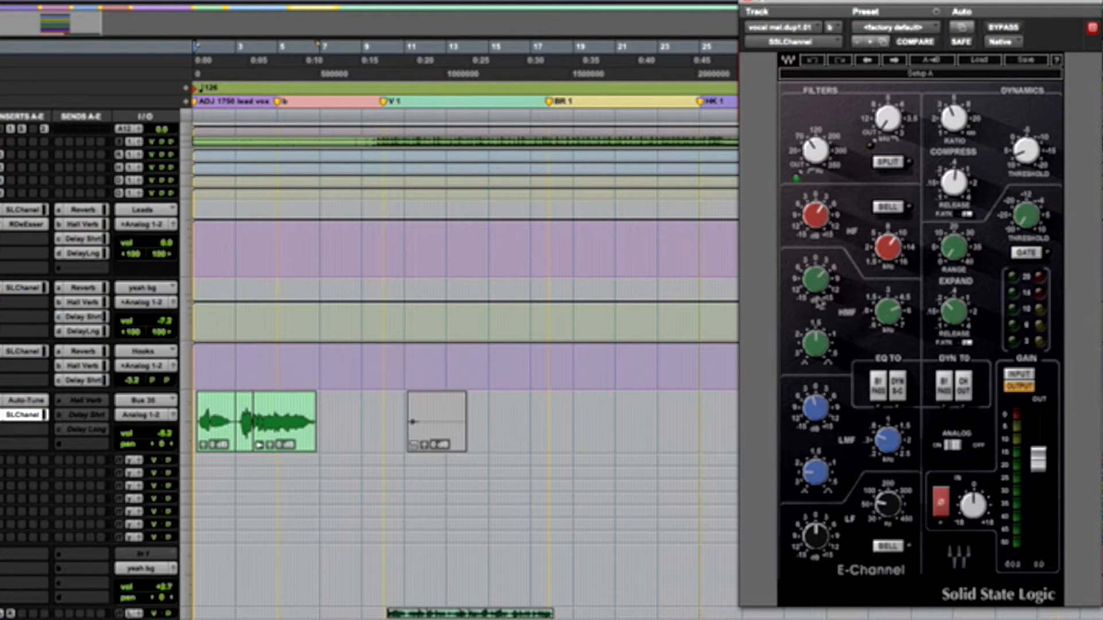
key(space)
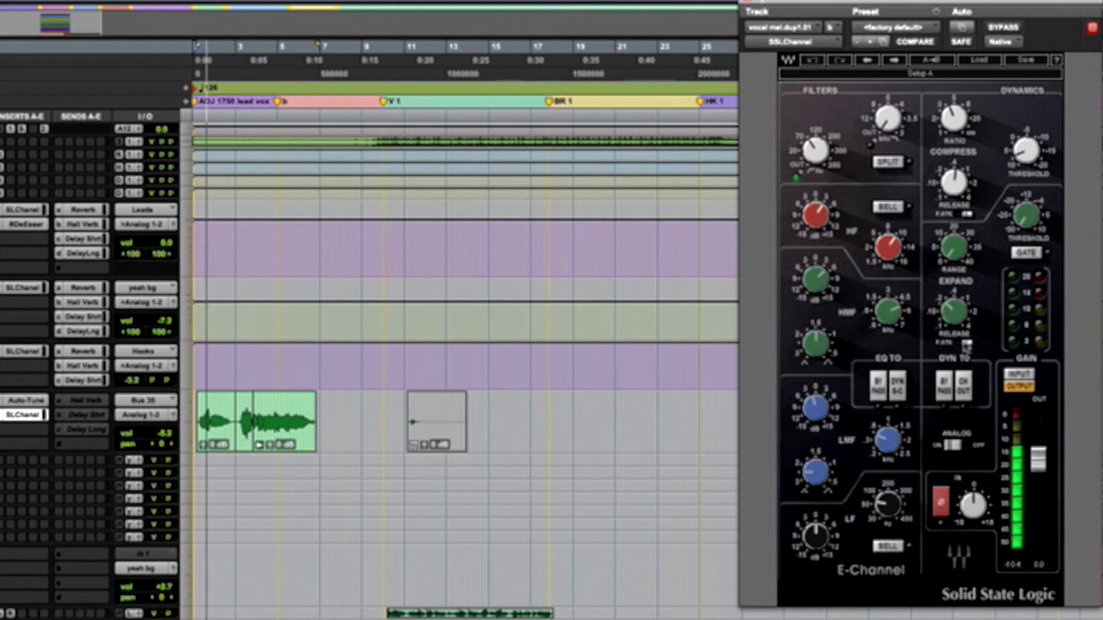
mouse_move(822, 286)
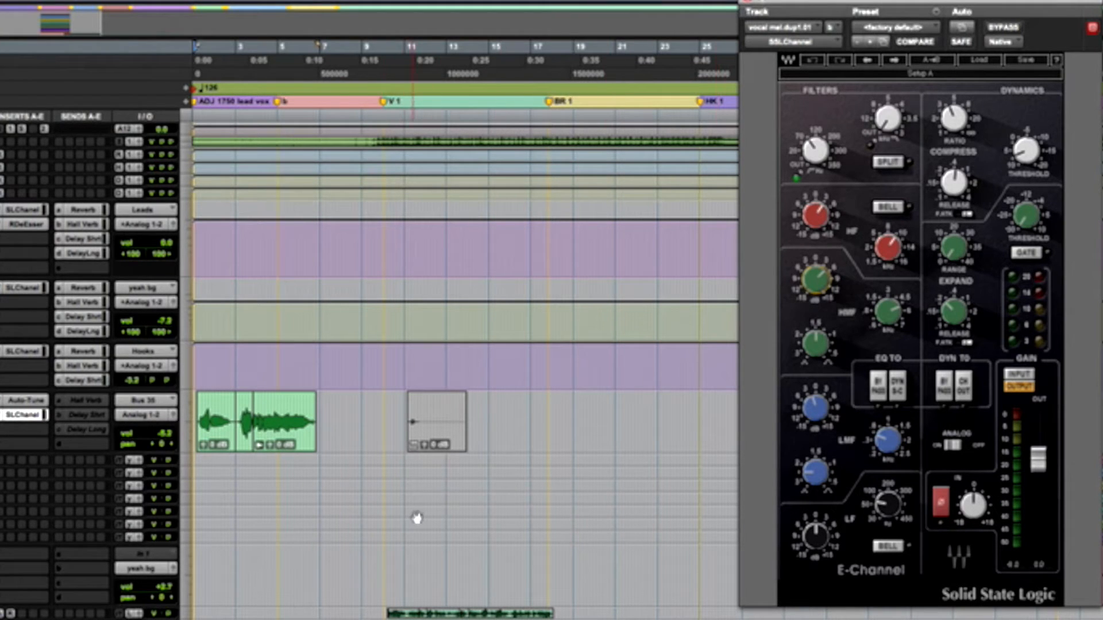
Step: Make the intro vocal track slightly taller, enlarge its first clip in the timeline and place the cursor just before that clip
drag(188, 452, 188, 467)
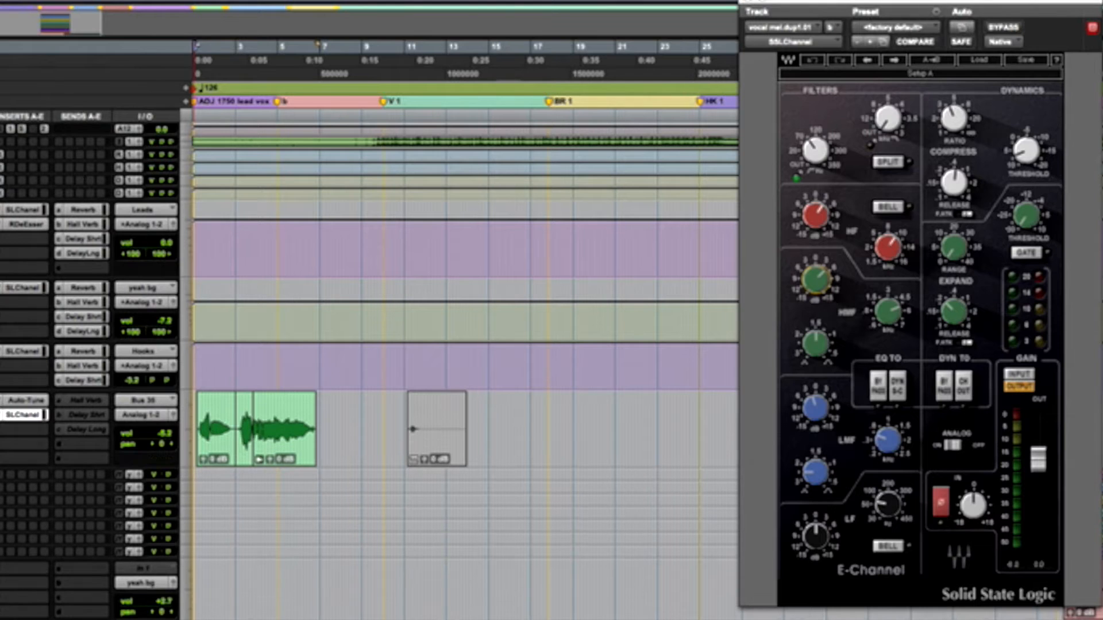
click(201, 475)
key(t)
key(t)
key(t)
click(224, 443)
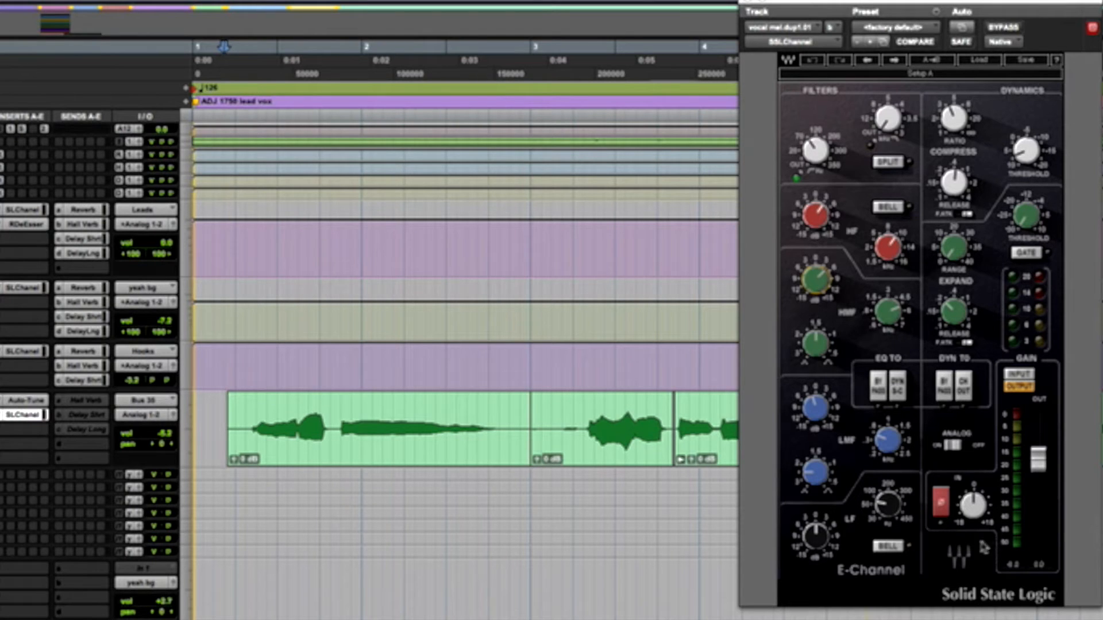
Step: Examine the LMF equalizer setting and the compressor's ratio, threshold and release in the SSLChannel plug-in
click(889, 441)
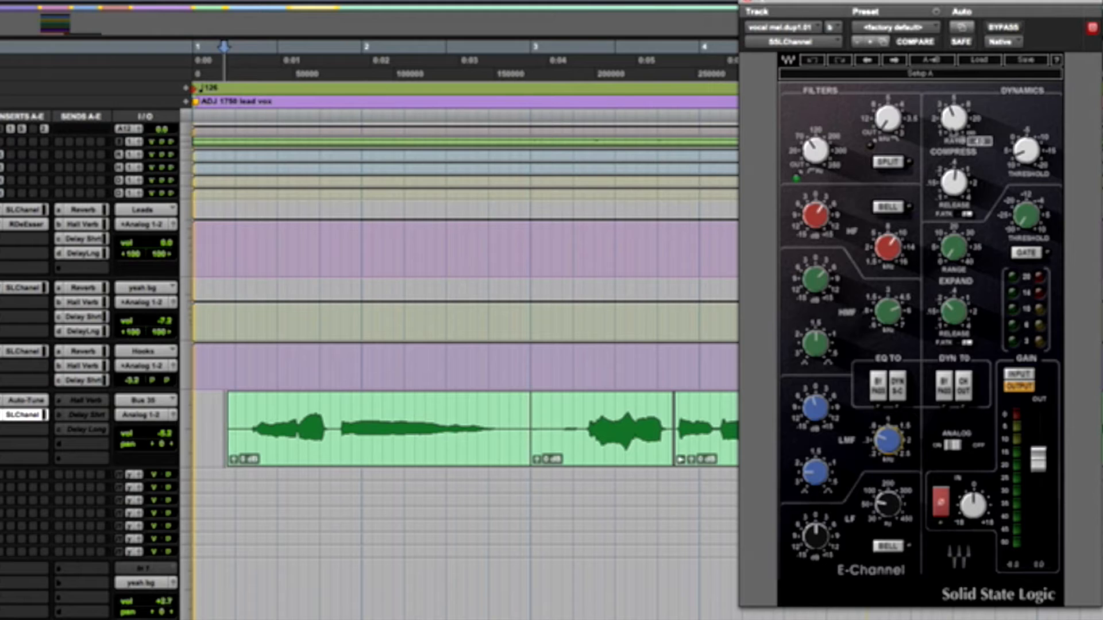
click(954, 126)
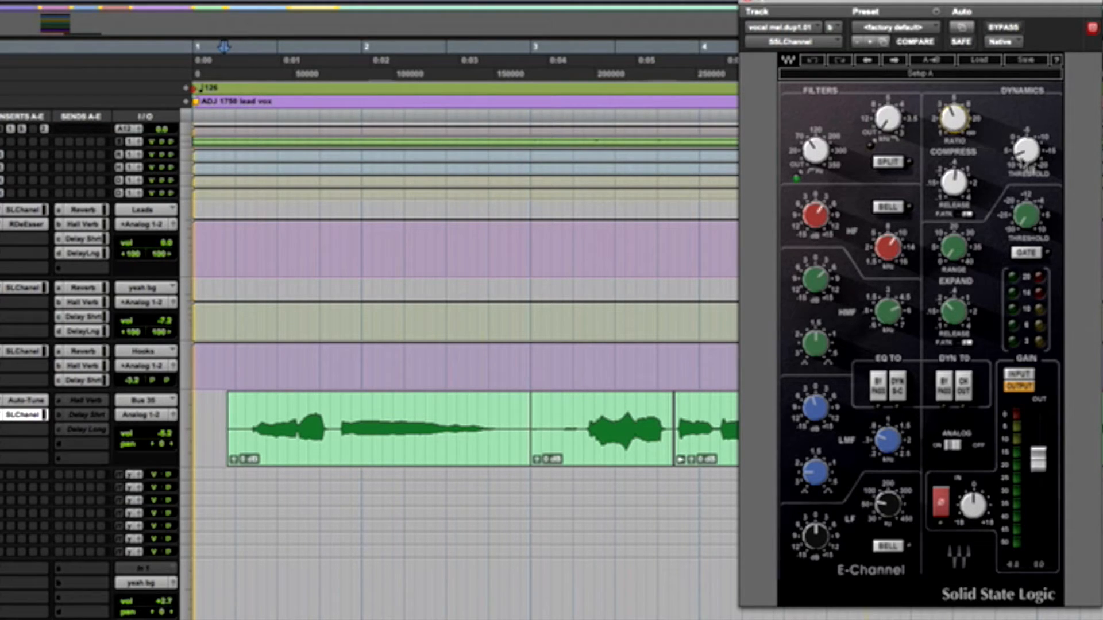
mouse_move(1024, 154)
click(956, 185)
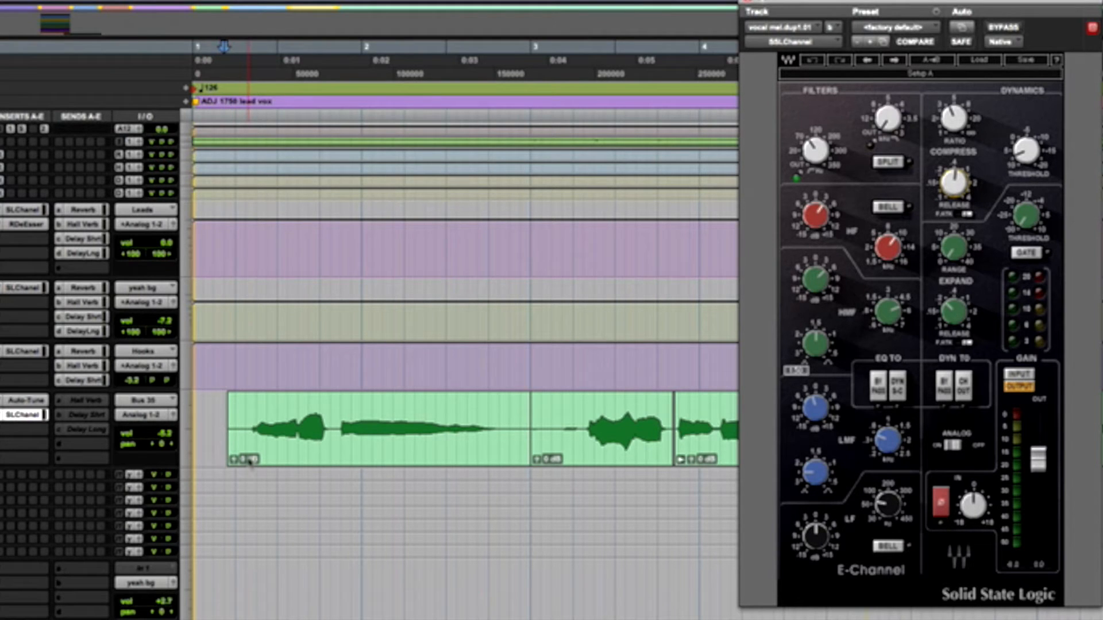
Step: Activate the intro vocal's Hall Verb send and set its level to about -10.2 dB while playing the clip
key(space)
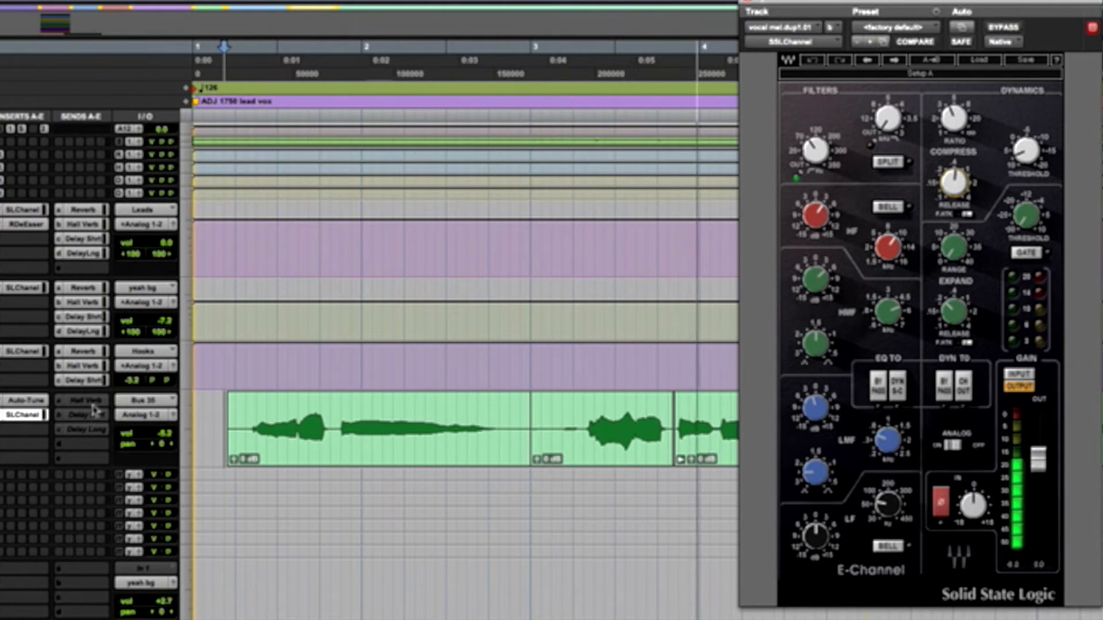
key(space)
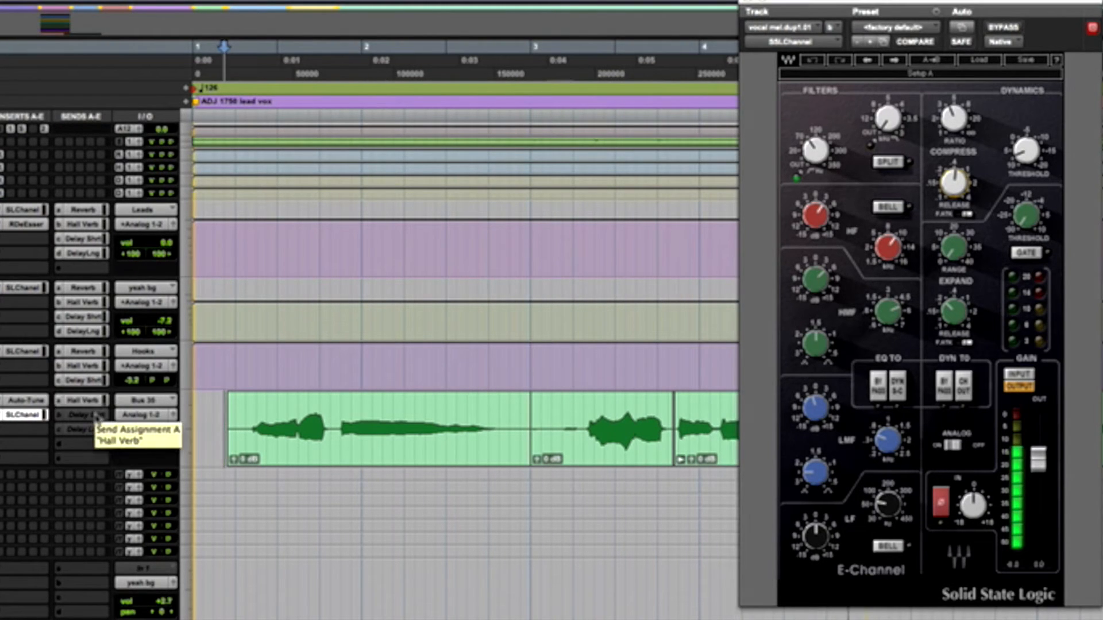
click(87, 402)
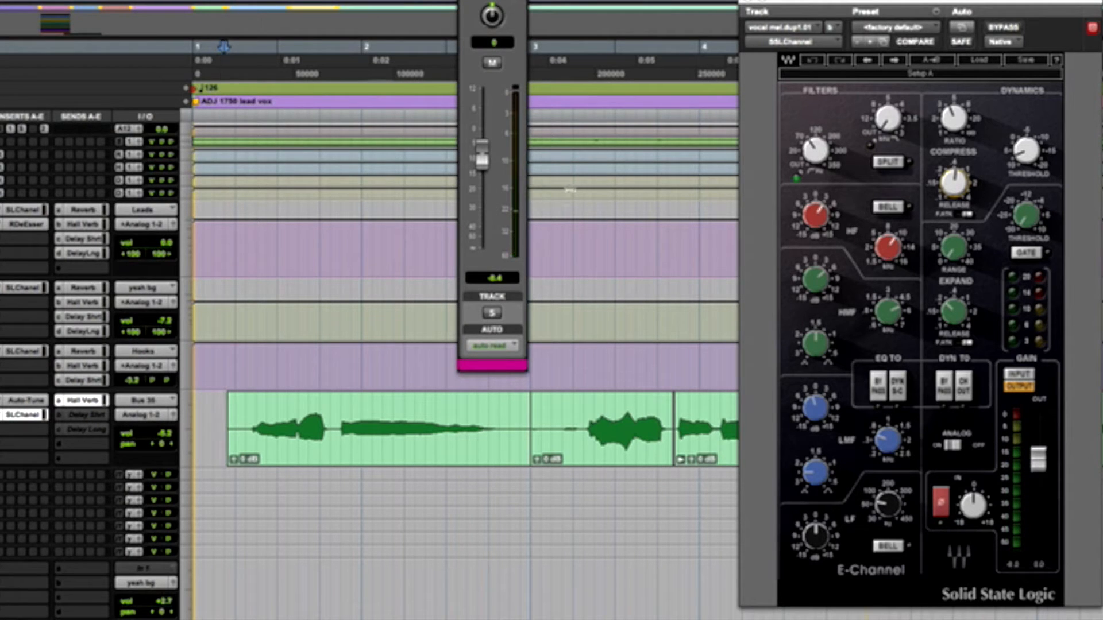
key(space)
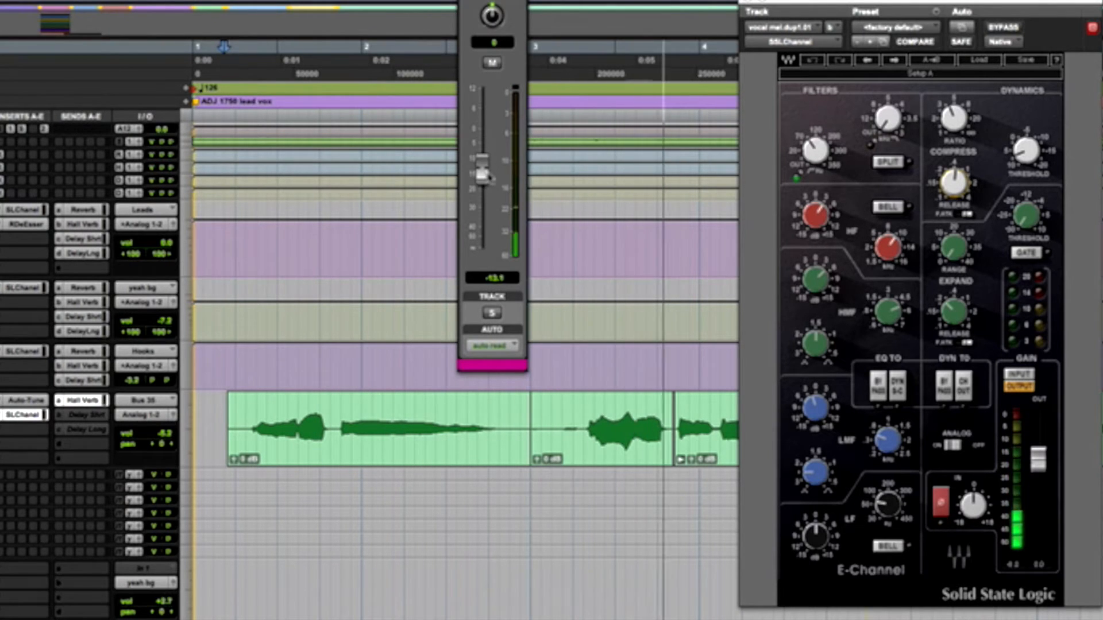
drag(486, 162, 488, 168)
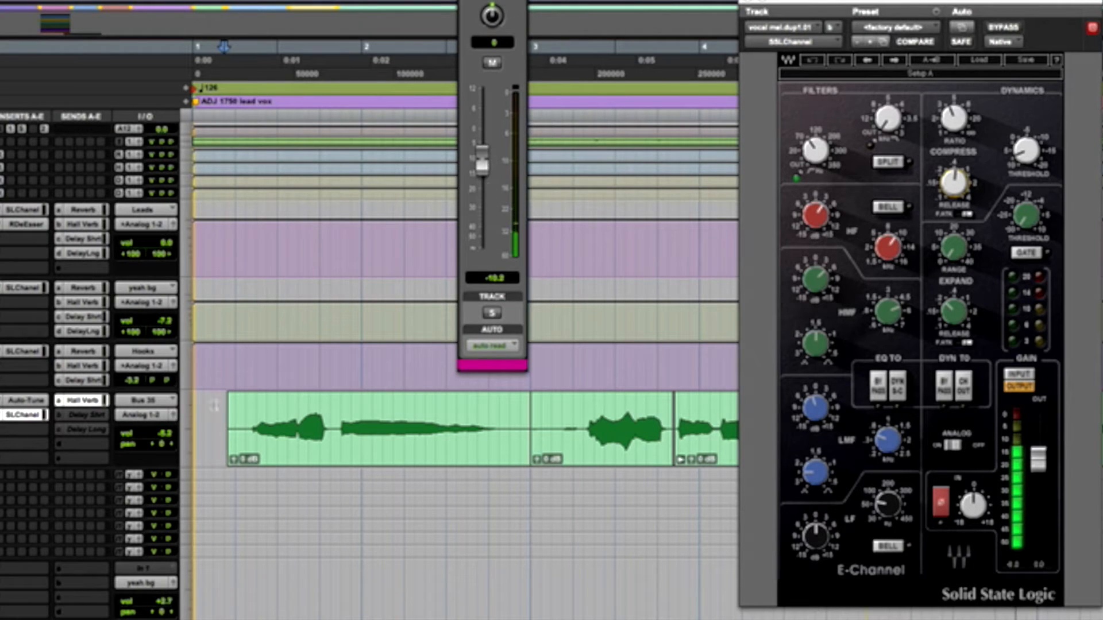
key(space)
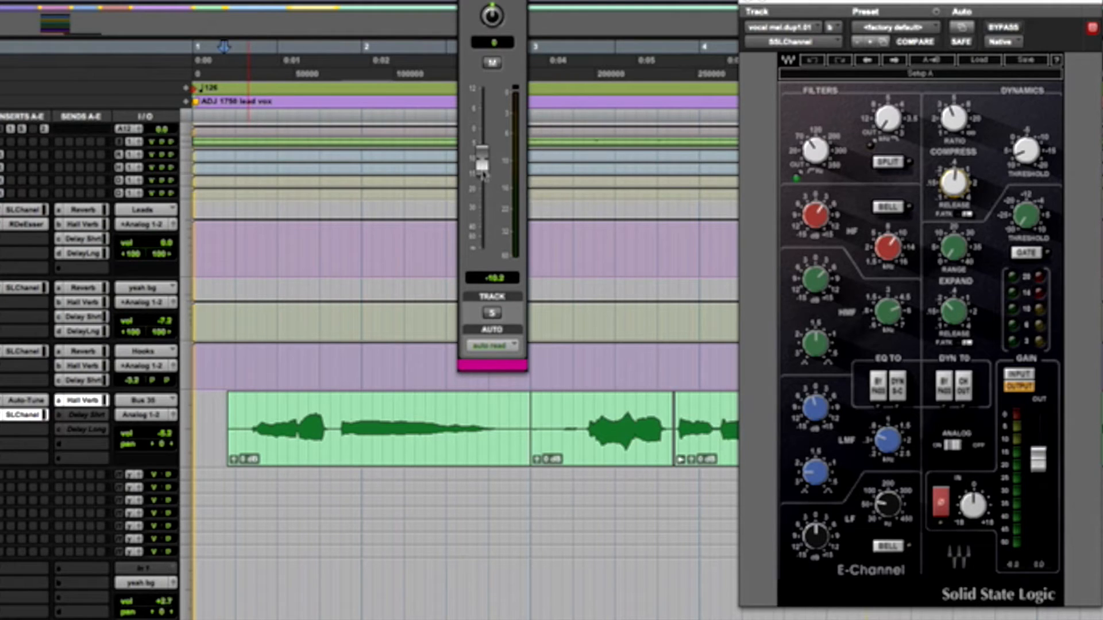
Step: Activate the intro vocal's short and long delay sends, set the long delay to about -36.4 dB and play from the start
click(92, 416)
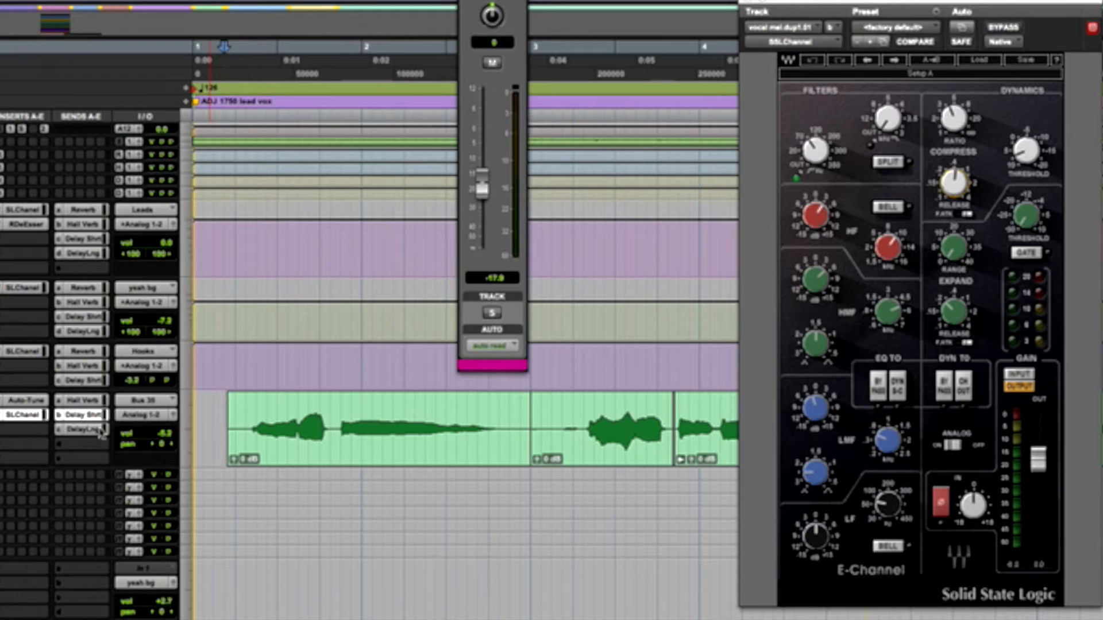
click(100, 431)
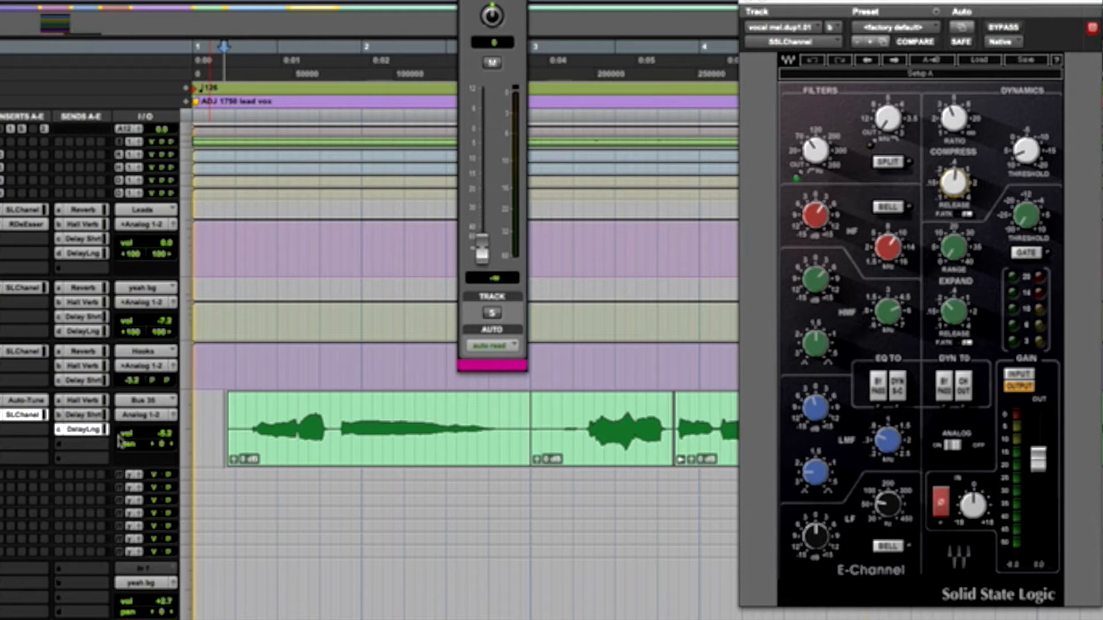
drag(483, 253, 483, 227)
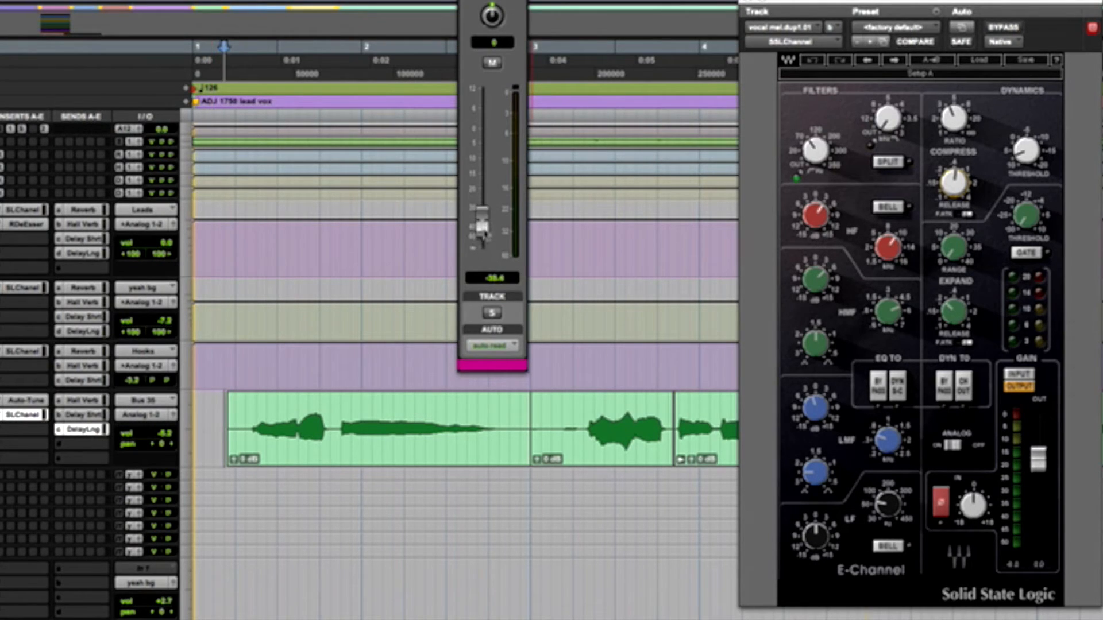
key(Return)
key(space)
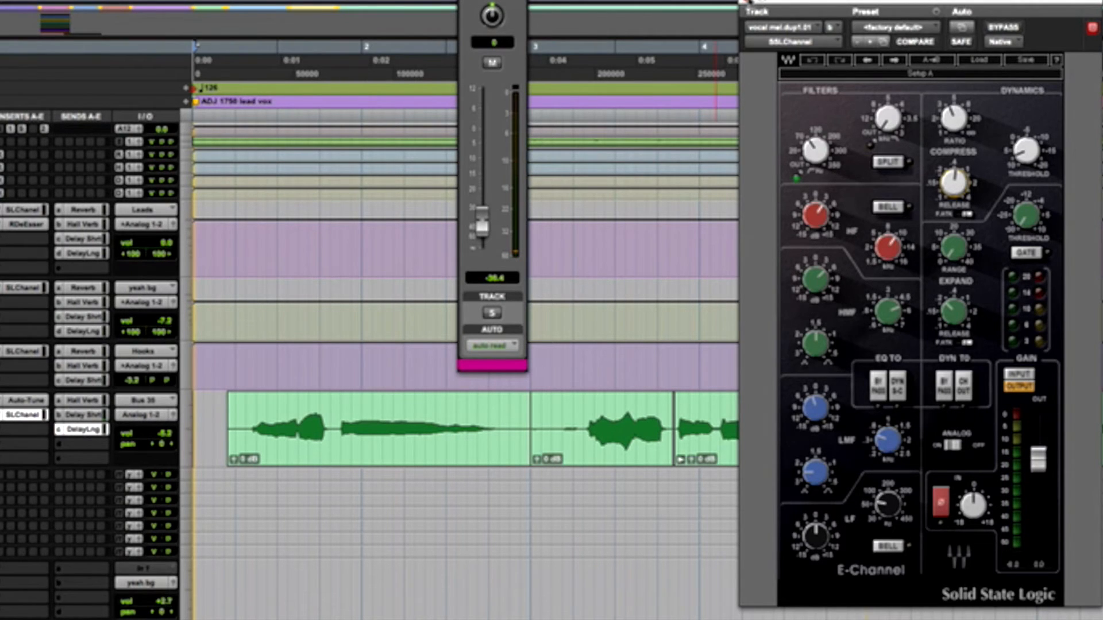
Step: Close the SSLChannel plug-in window and widen the timeline view out to the TRO 1 background vocal clips
click(748, 1)
key(r)
key(r)
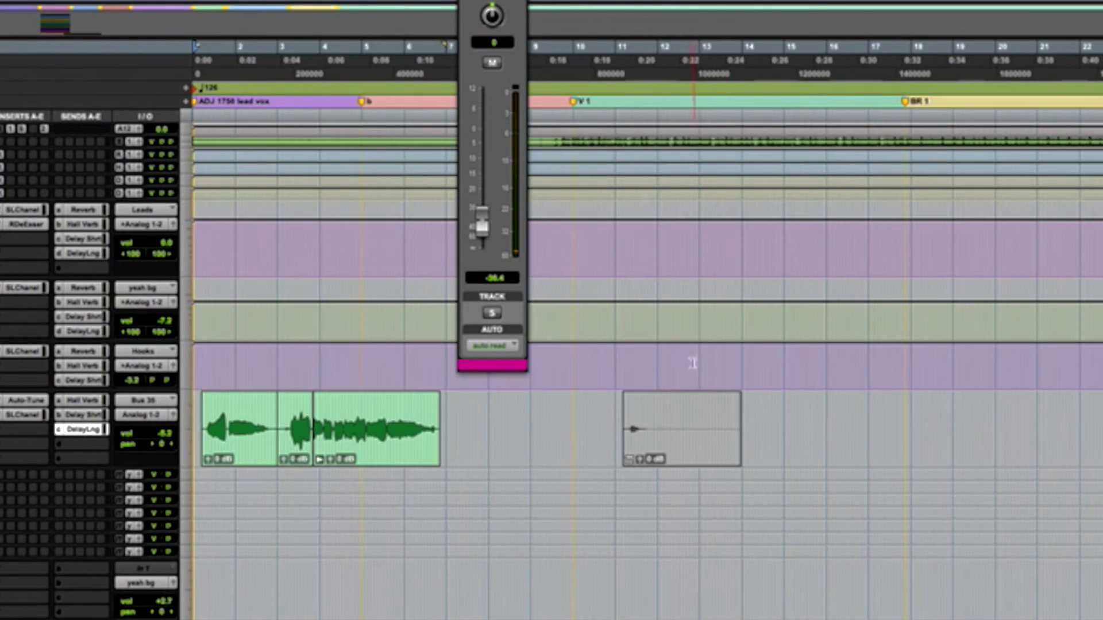
key(r)
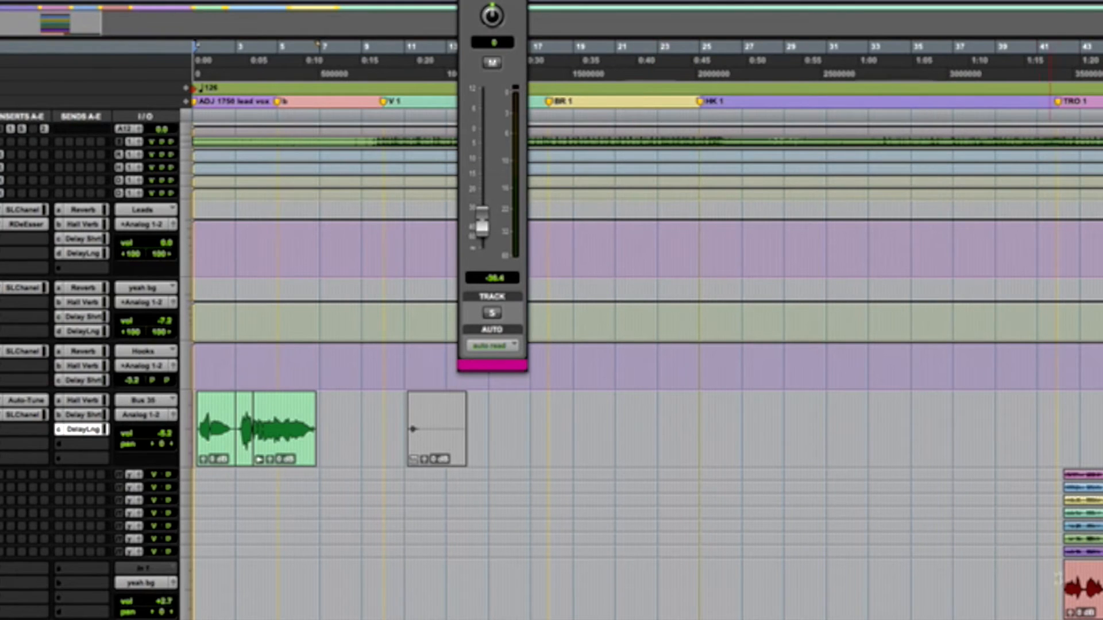
Step: Look over the TRO 1 background vocal clips, return to the song's start and open the intro vocal's SSLChannel plug-in
click(1060, 592)
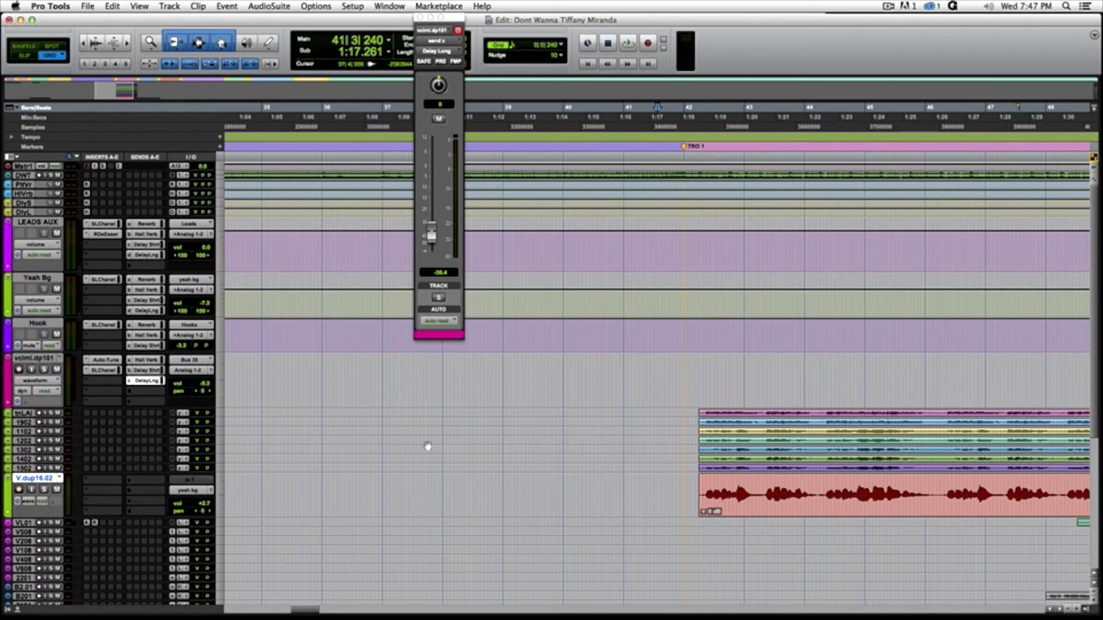
key(r)
key(r)
key(r)
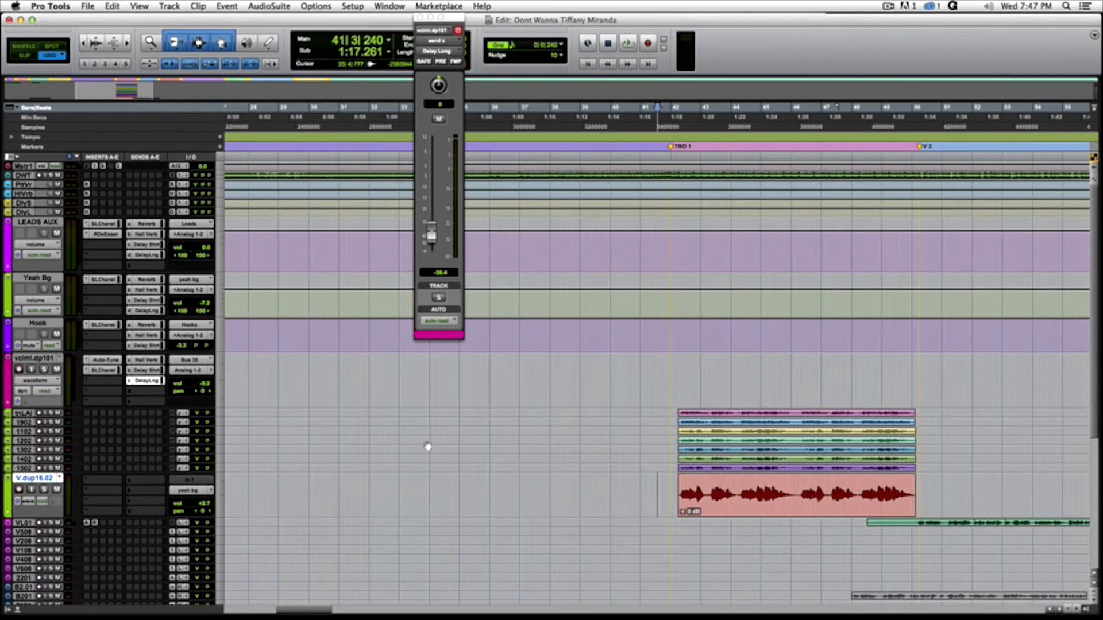
click(230, 413)
key(t)
key(t)
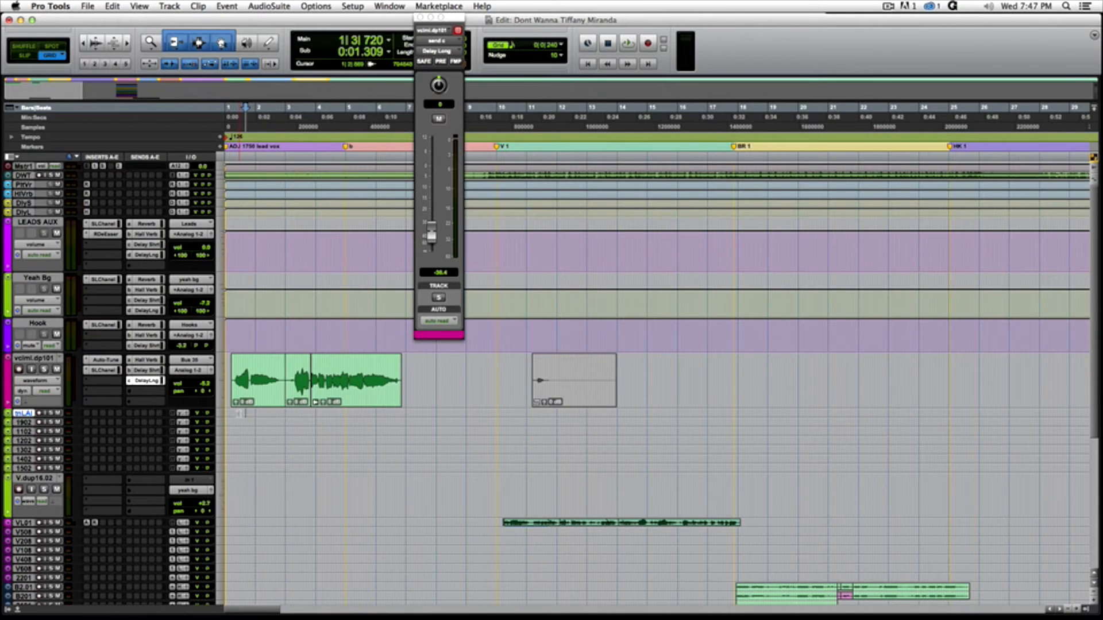
click(104, 371)
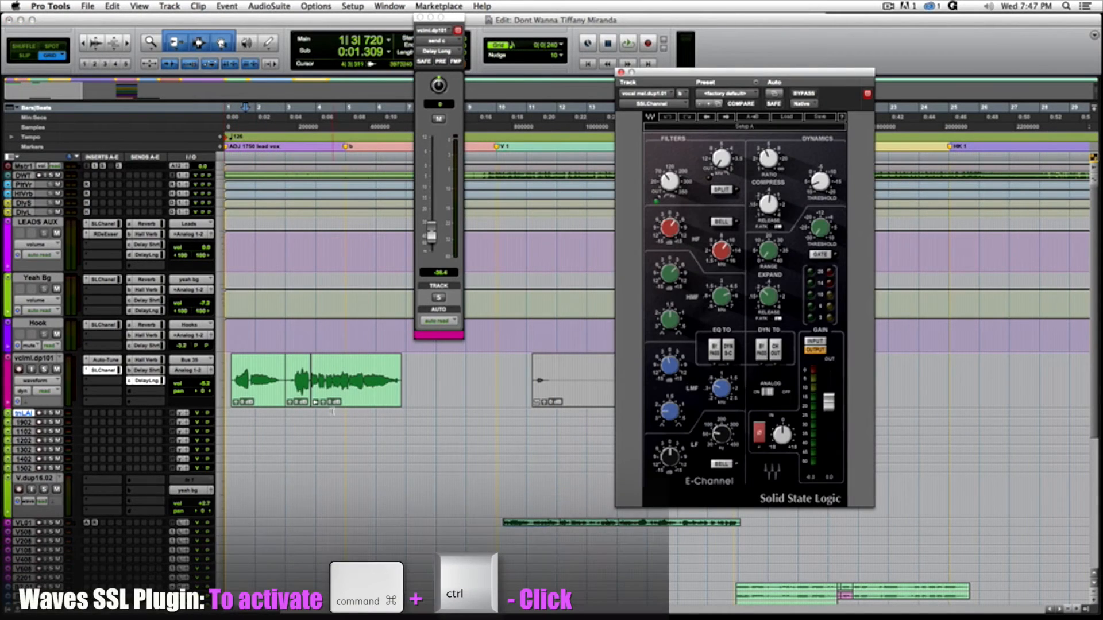
key(r)
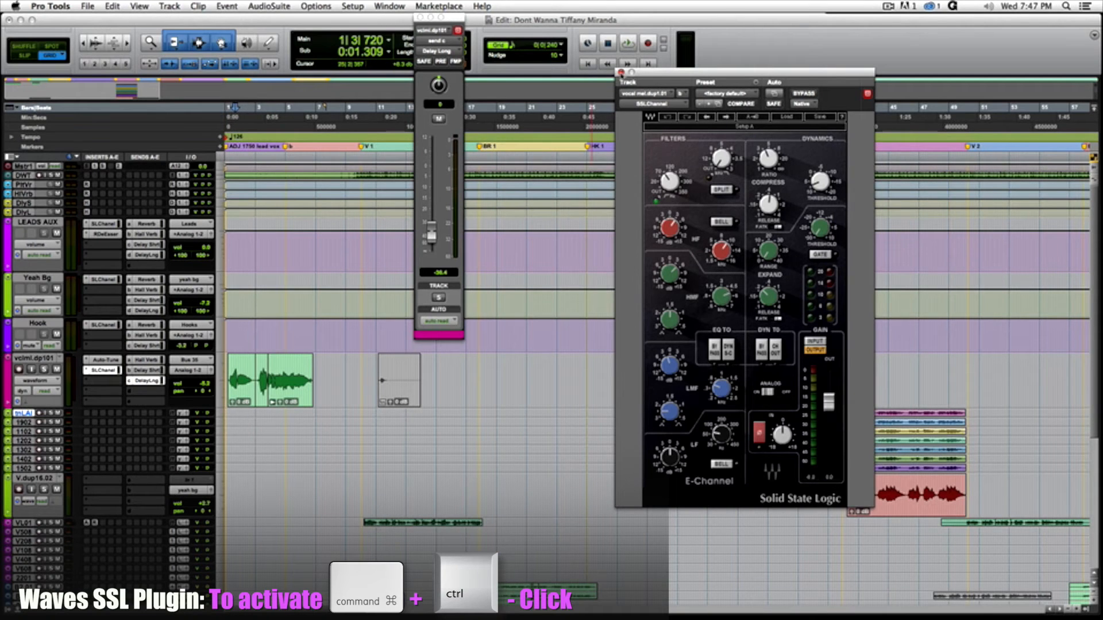
Step: Enlarge the verse lead vocal track, place the cursor just before its V 1 clip and deactivate its RVox insert
click(338, 505)
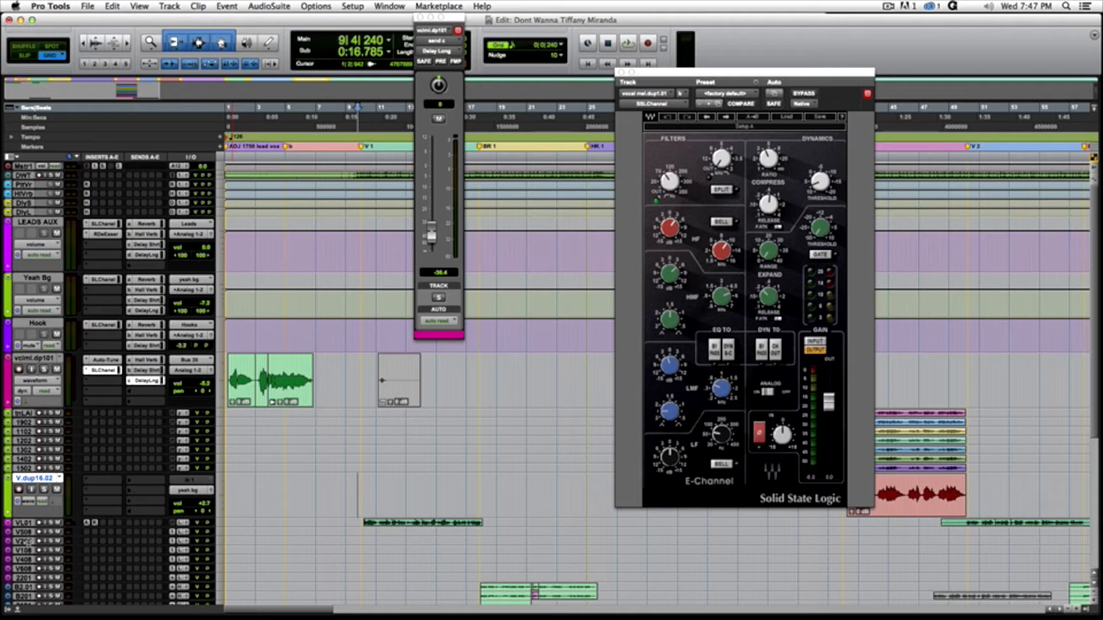
drag(28, 542, 32, 551)
click(365, 482)
click(360, 483)
ctrl+super+click(116, 538)
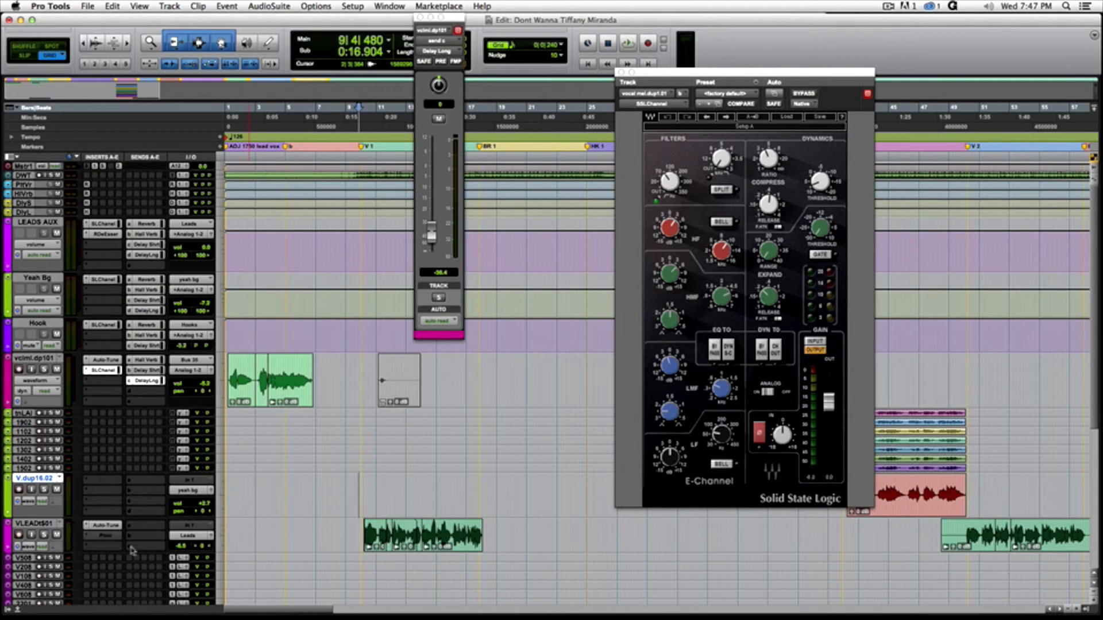
Step: Deactivate the SSLChannel and RDeEsser inserts on LEADS AUX and start playback from verse 1
right_click(104, 233)
click(96, 228)
ctrl+super+click(97, 225)
ctrl+super+click(96, 235)
key(space)
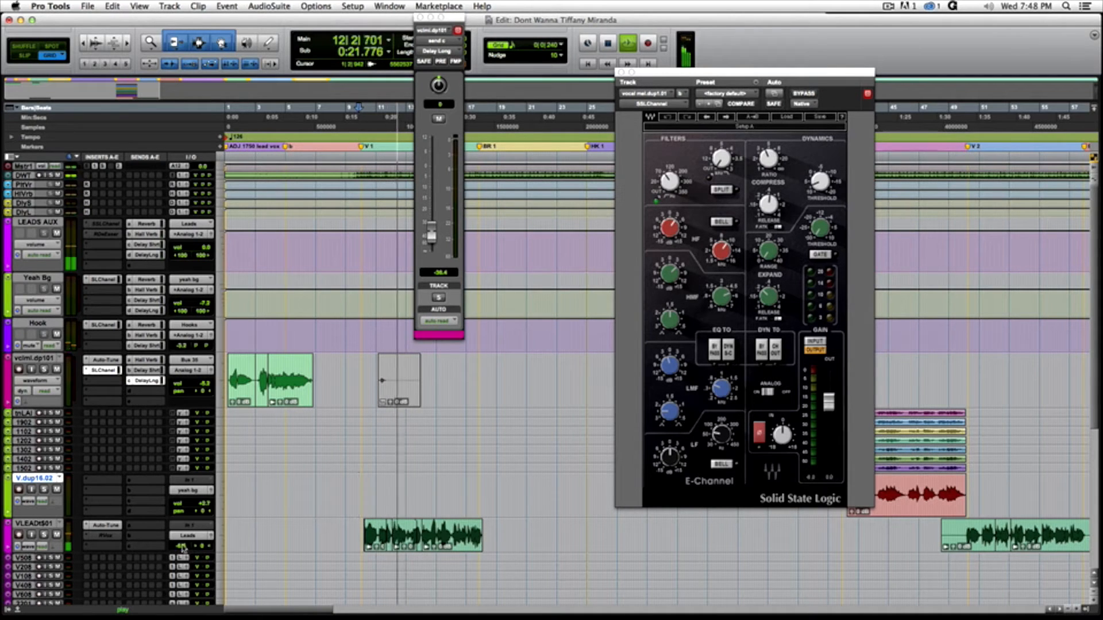
Step: Raise the verse lead vocal track's volume to about -3.6 dB during playback and stop
click(212, 537)
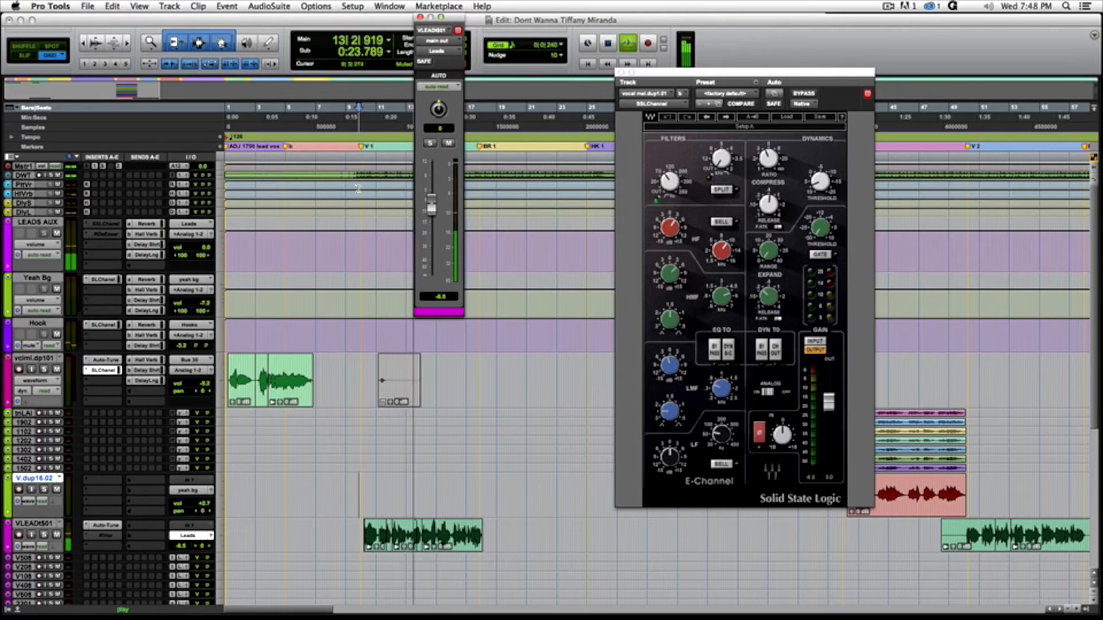
drag(434, 211, 433, 208)
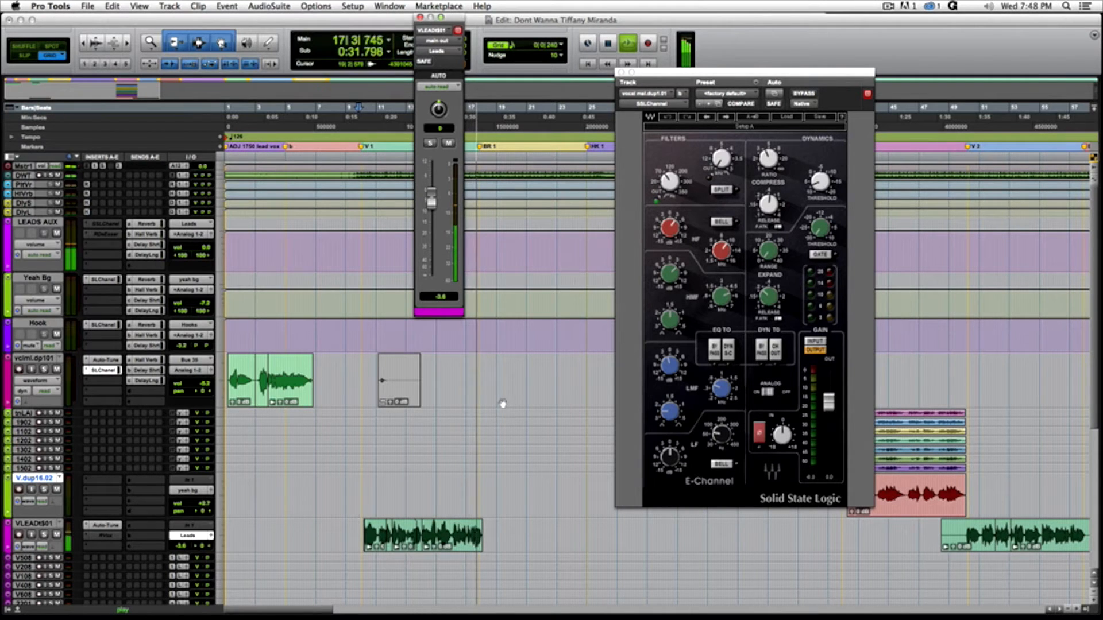
key(space)
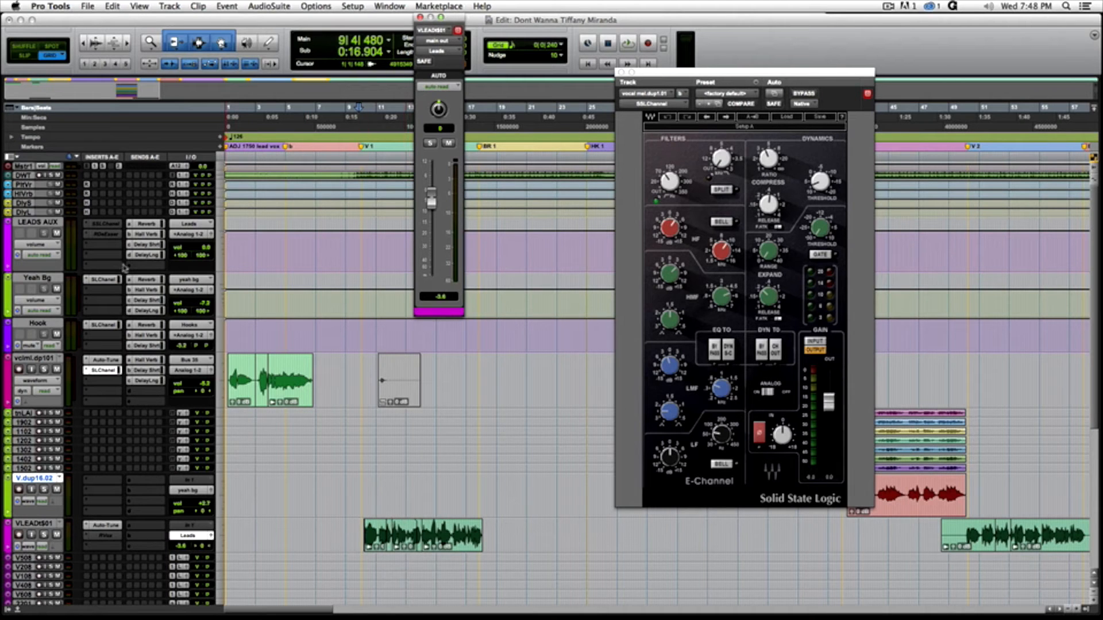
Step: Reactivate and open the SSLChannel insert on LEADS AUX, and view its Reverb and Hall Verb send levels
click(112, 226)
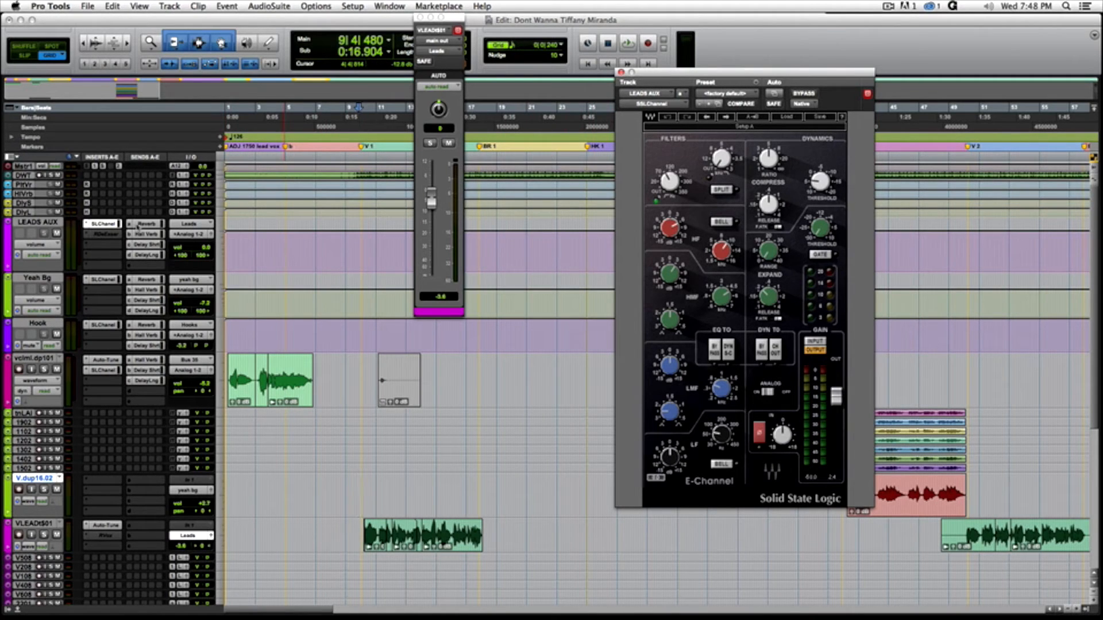
click(141, 225)
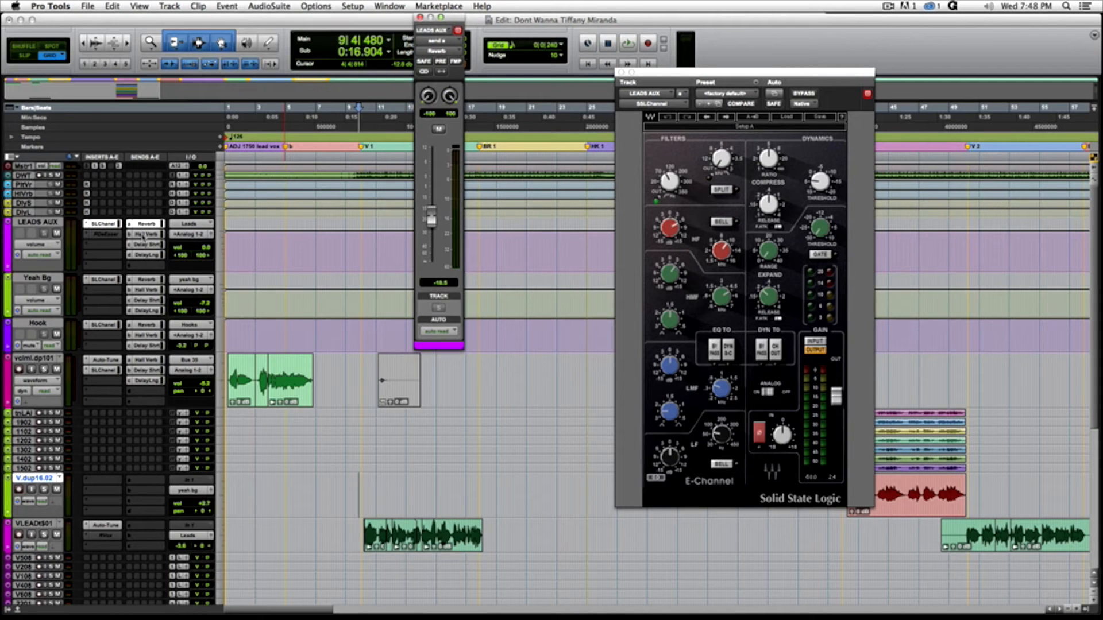
right_click(143, 237)
click(141, 238)
click(141, 236)
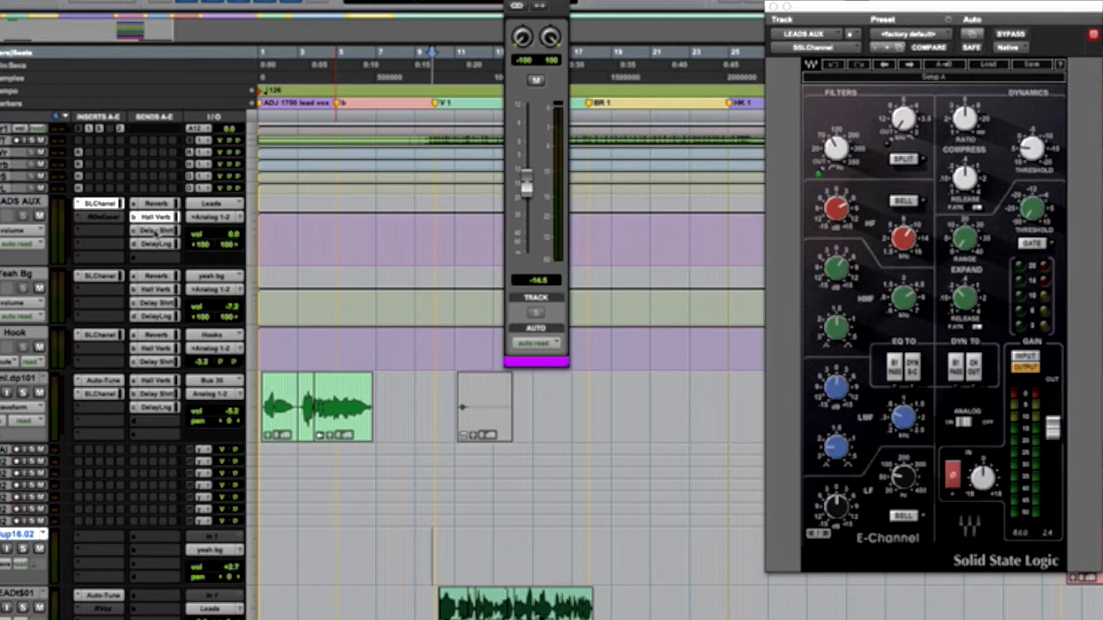
Step: Check the long delay send on LEADS AUX and set its short delay send to about -45.8 dB
click(148, 244)
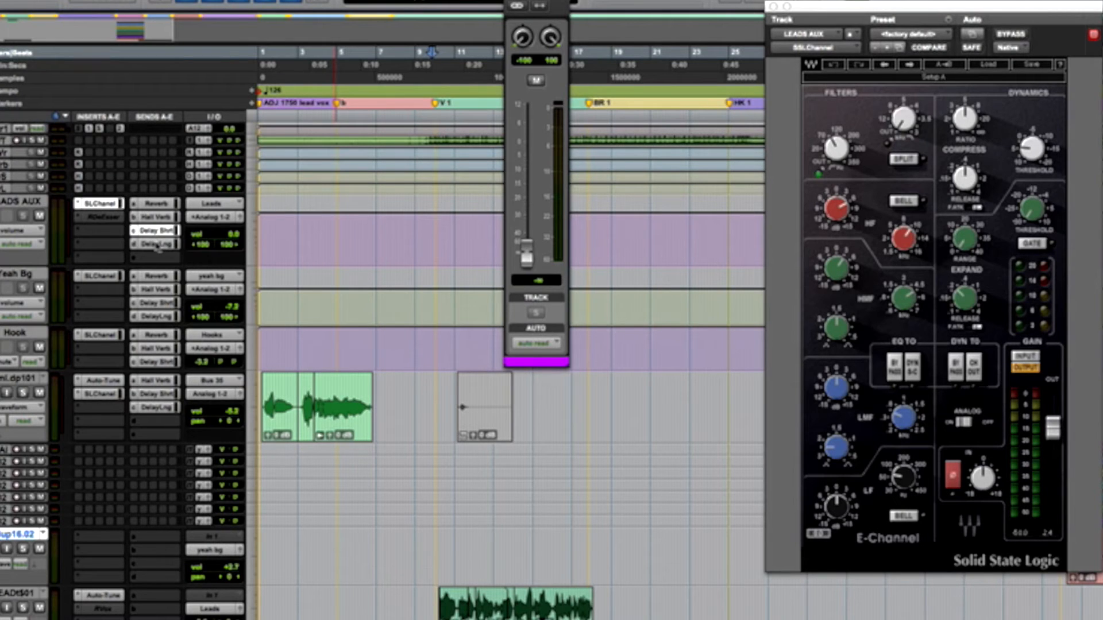
click(157, 246)
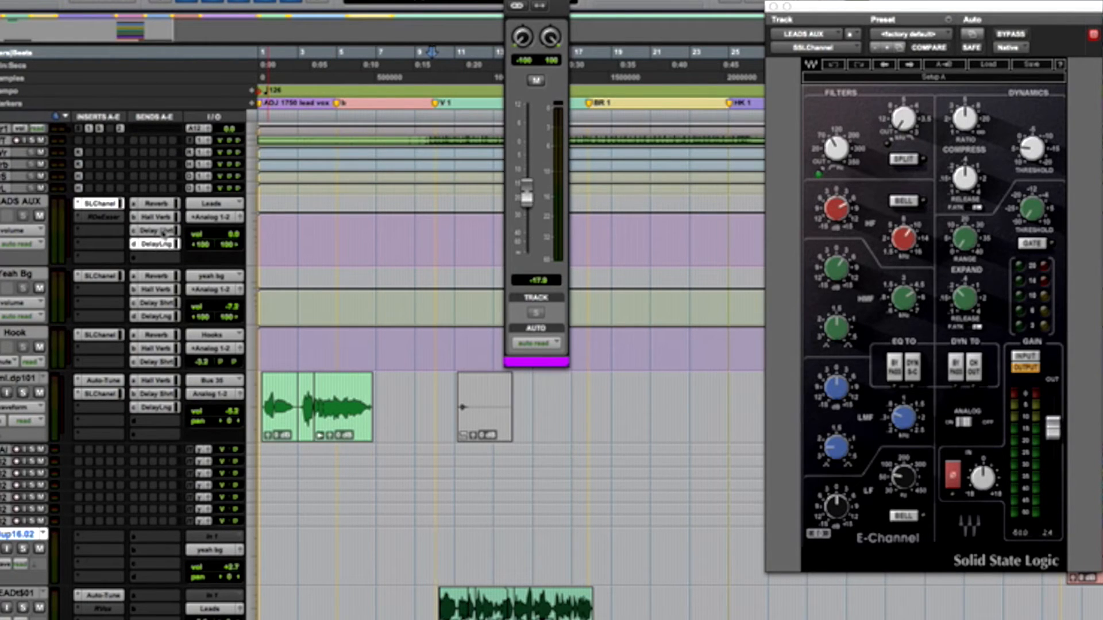
click(164, 232)
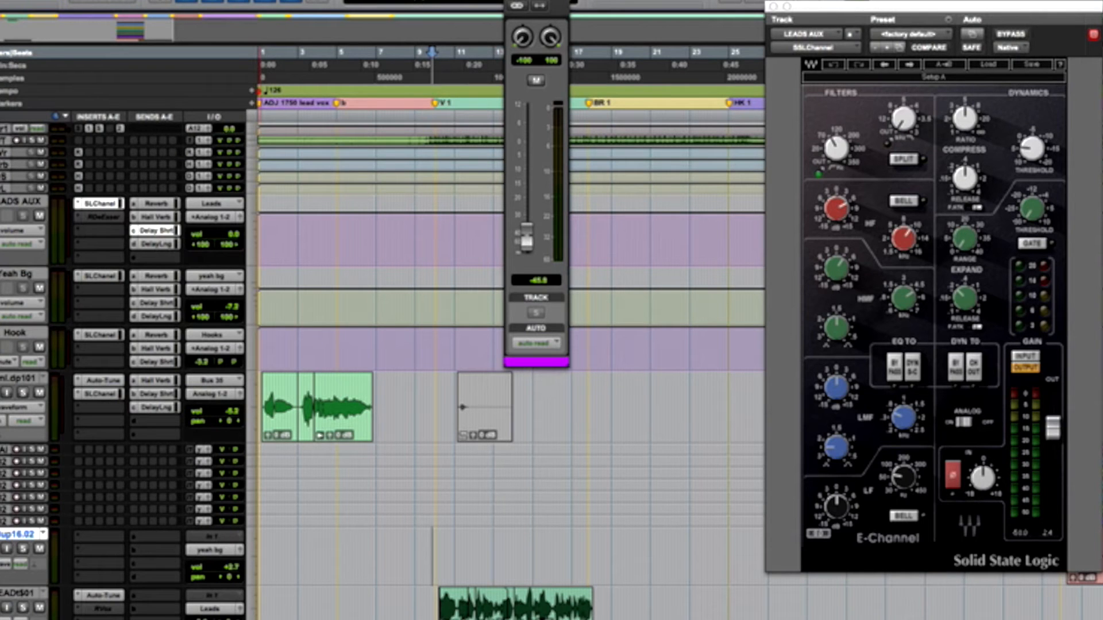
Step: Select the Plate Verb, Hall Verb, Delay Short and Delay Long aux tracks and increase their track height
double_click(2, 165)
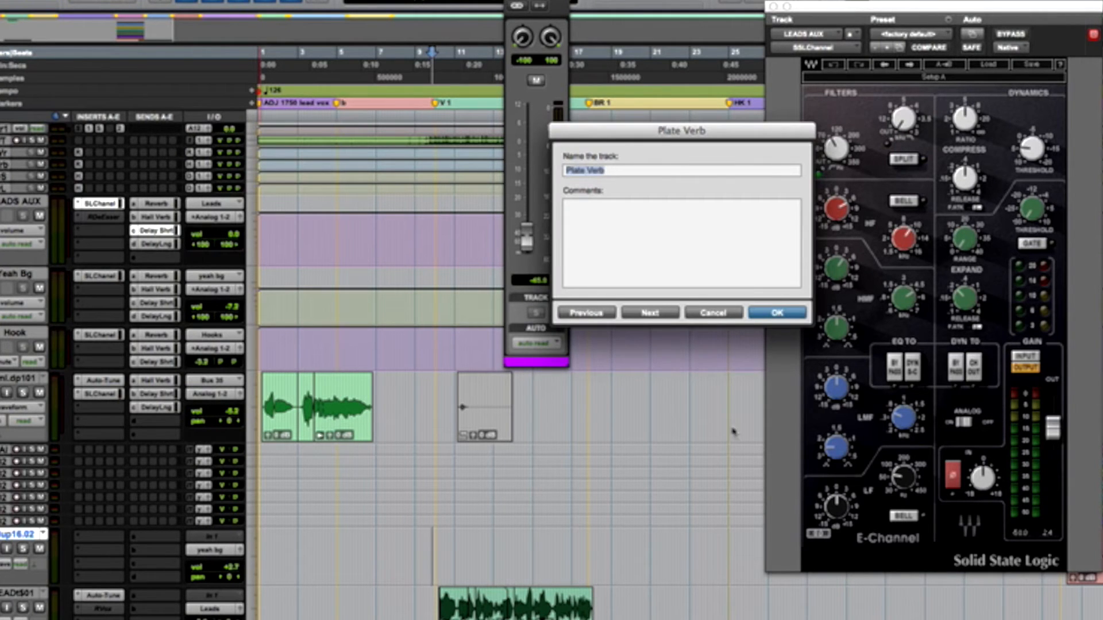
click(713, 313)
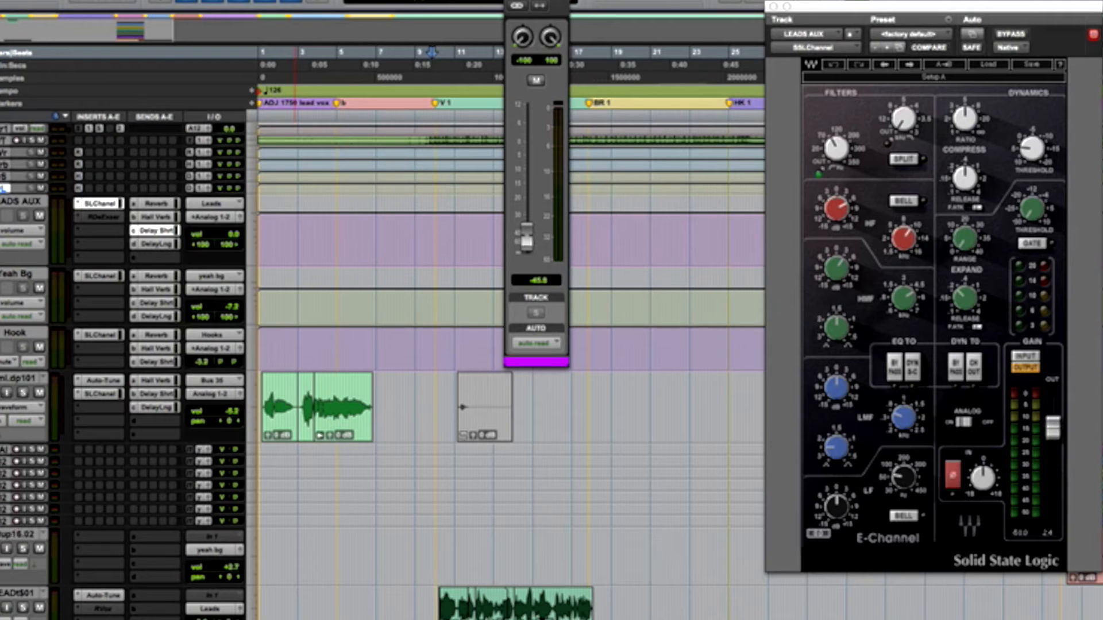
shift+click(3, 152)
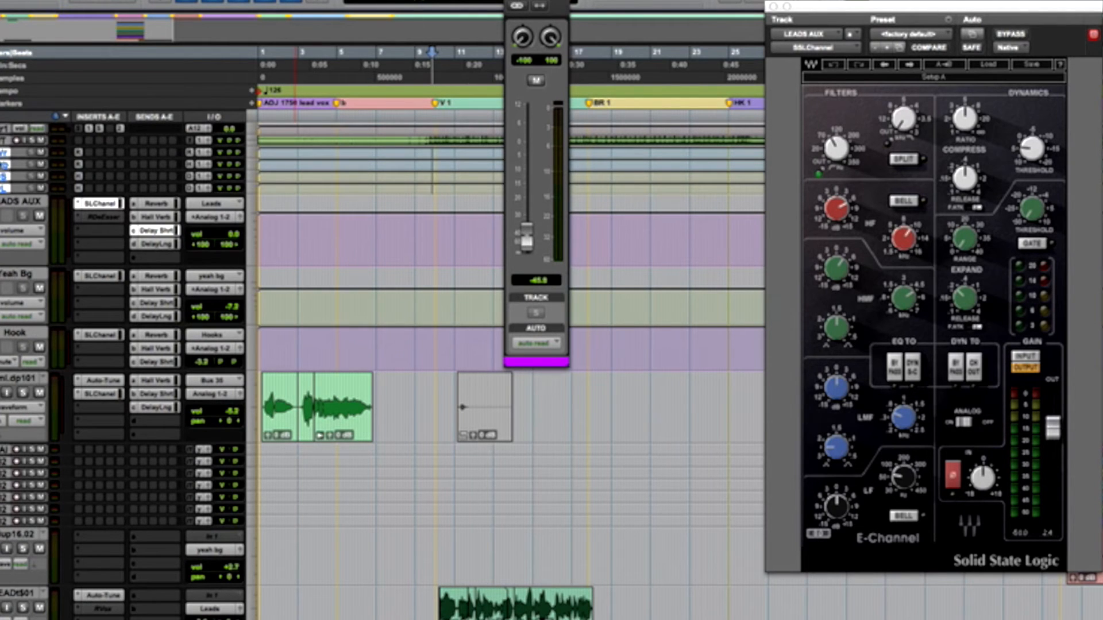
key(ctrl+Up)
key(ctrl+Up)
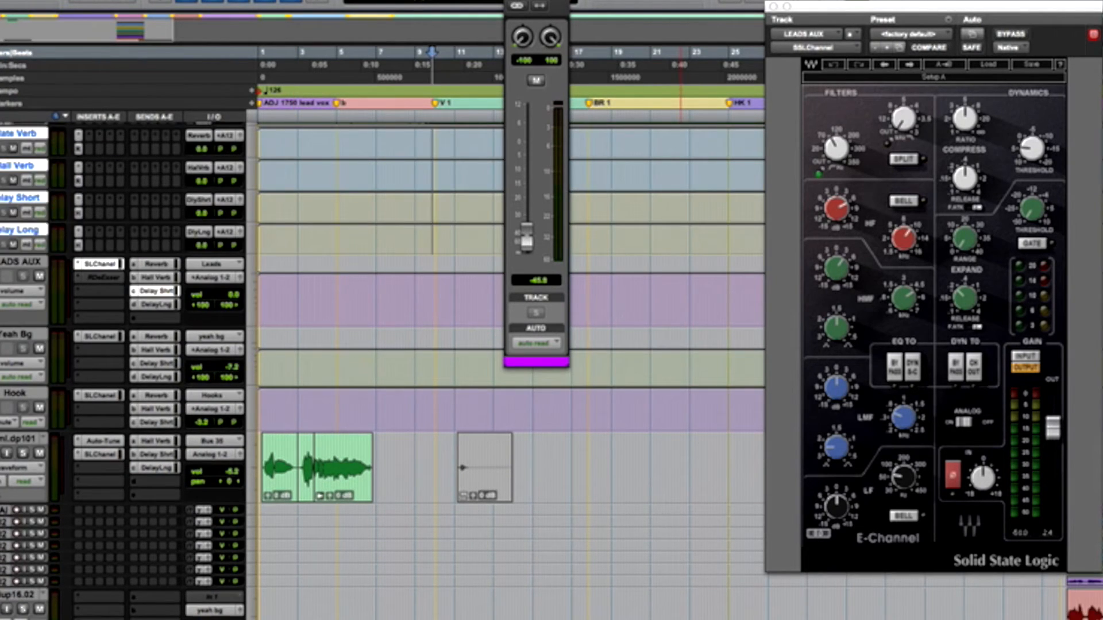
scroll(81, 313, up, 2)
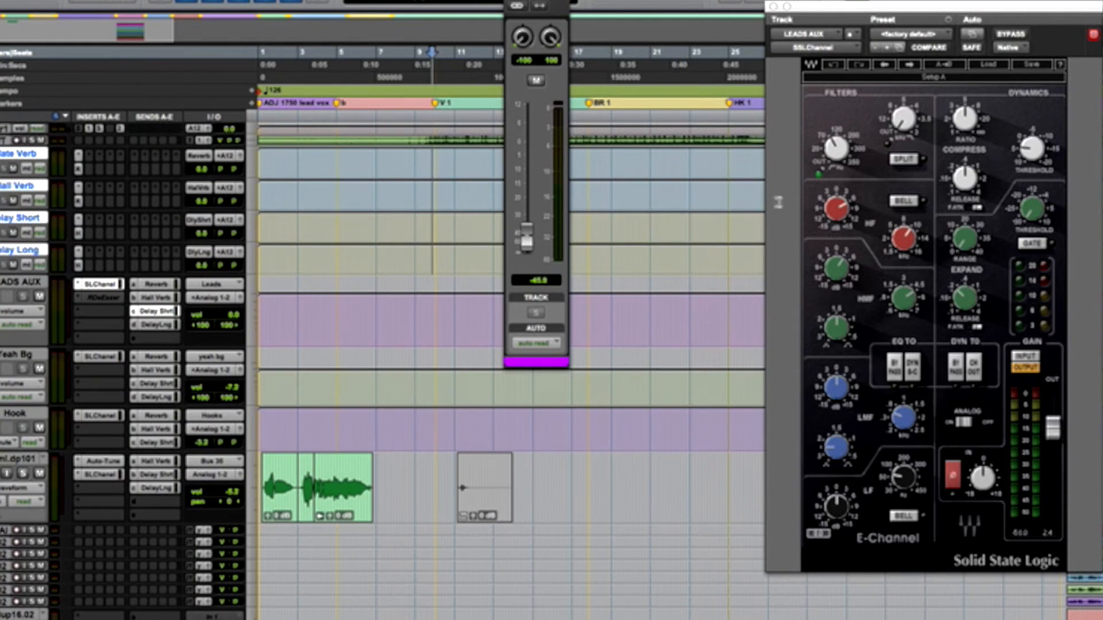
Step: Examine the RVerb settings on the Plate Verb and Hall Verb aux tracks while playing verse 1
click(78, 169)
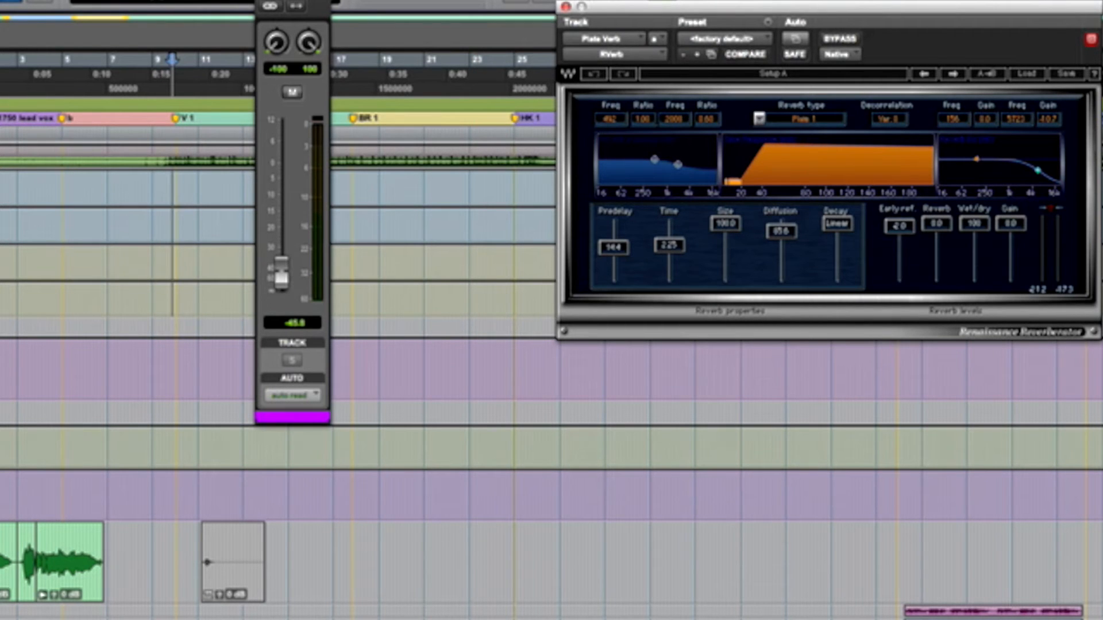
click(1, 263)
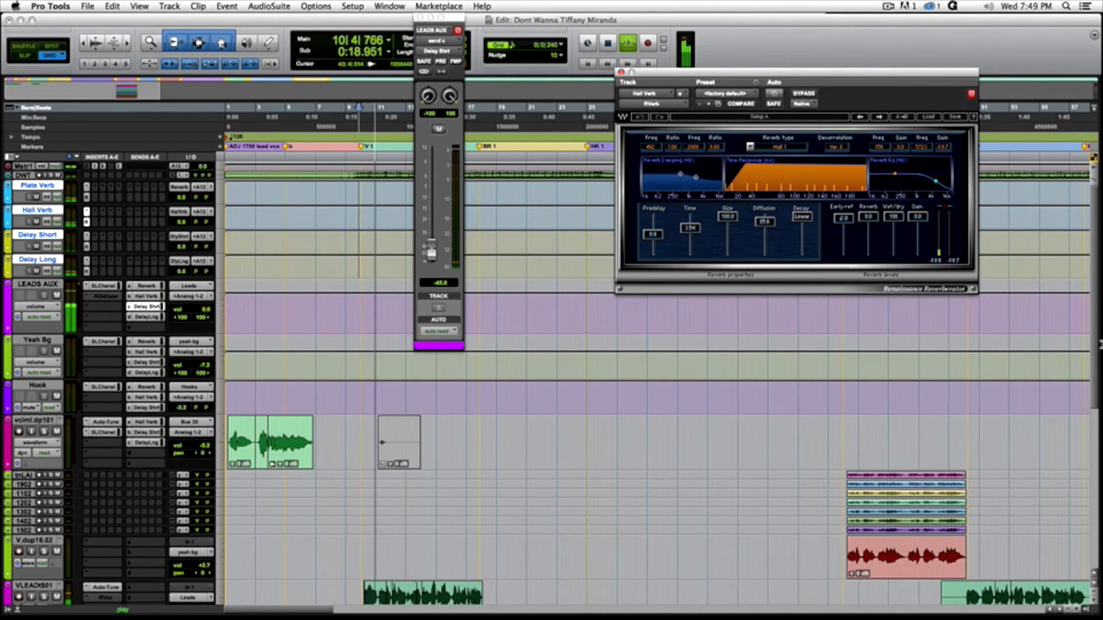
scroll(862, 427, down, 3)
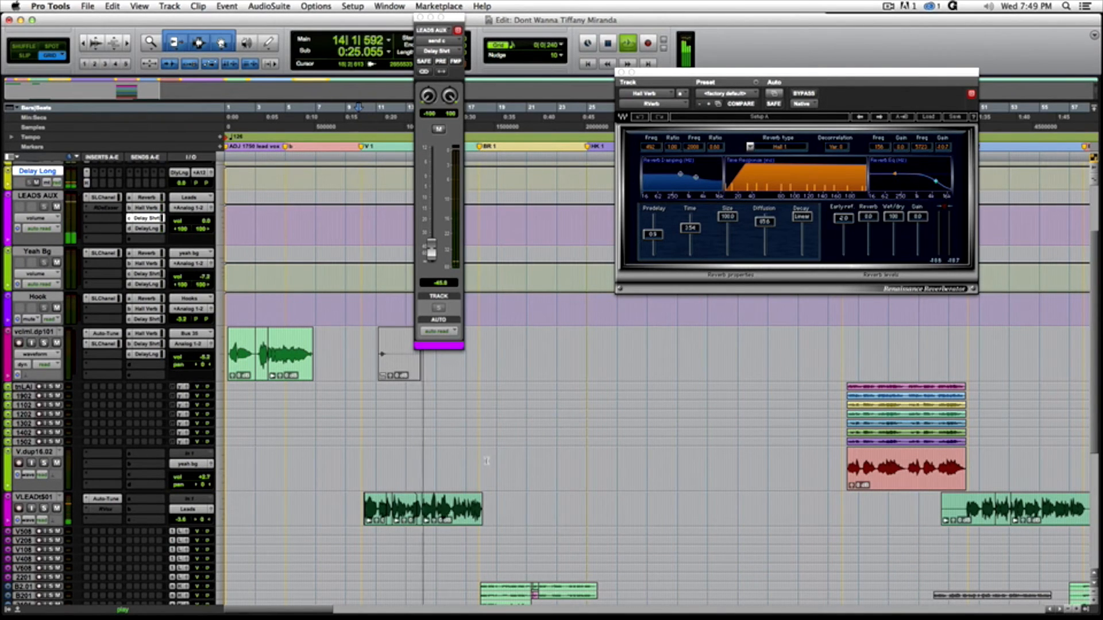
key(space)
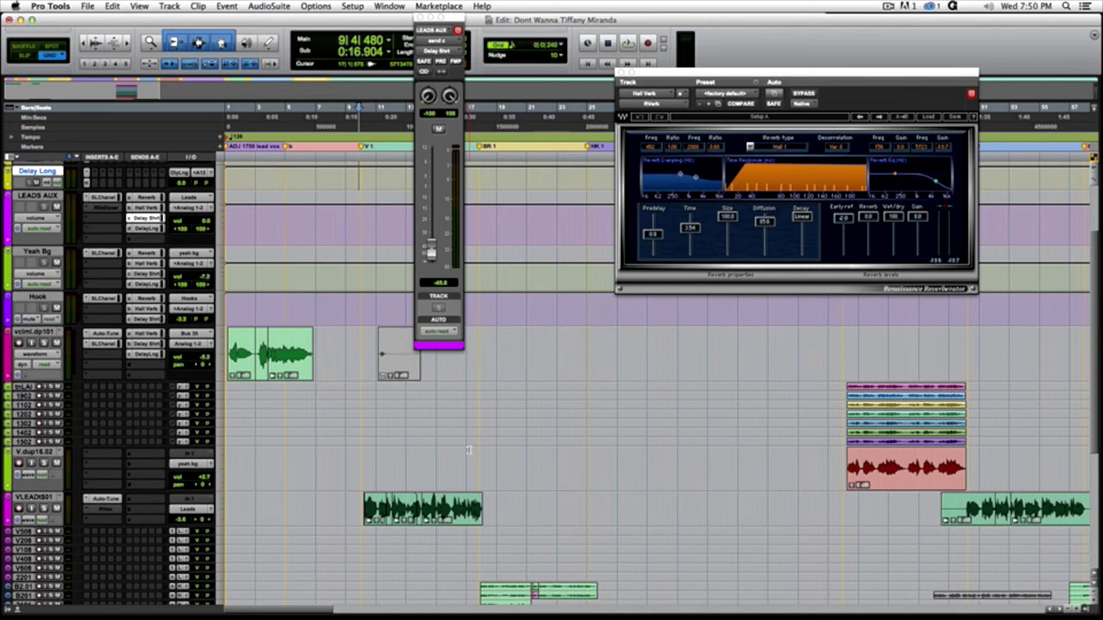
Step: Place the cursor at the verse 1 lead vocal clip, and reactivate and open that track's RVox insert
scroll(435, 448, up, 4)
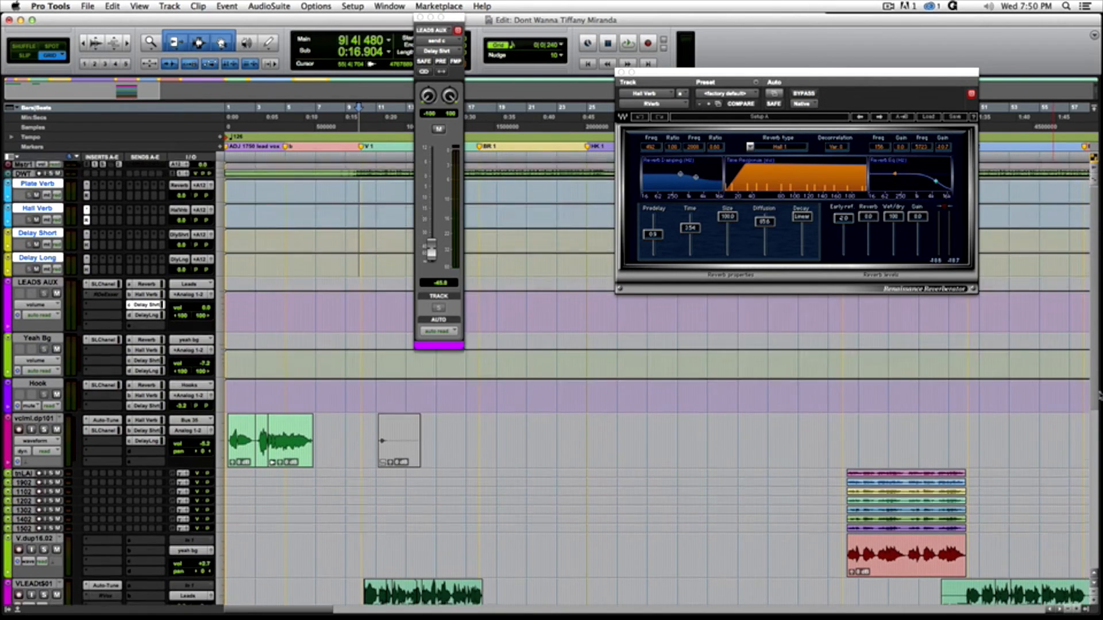
scroll(969, 471, down, 3)
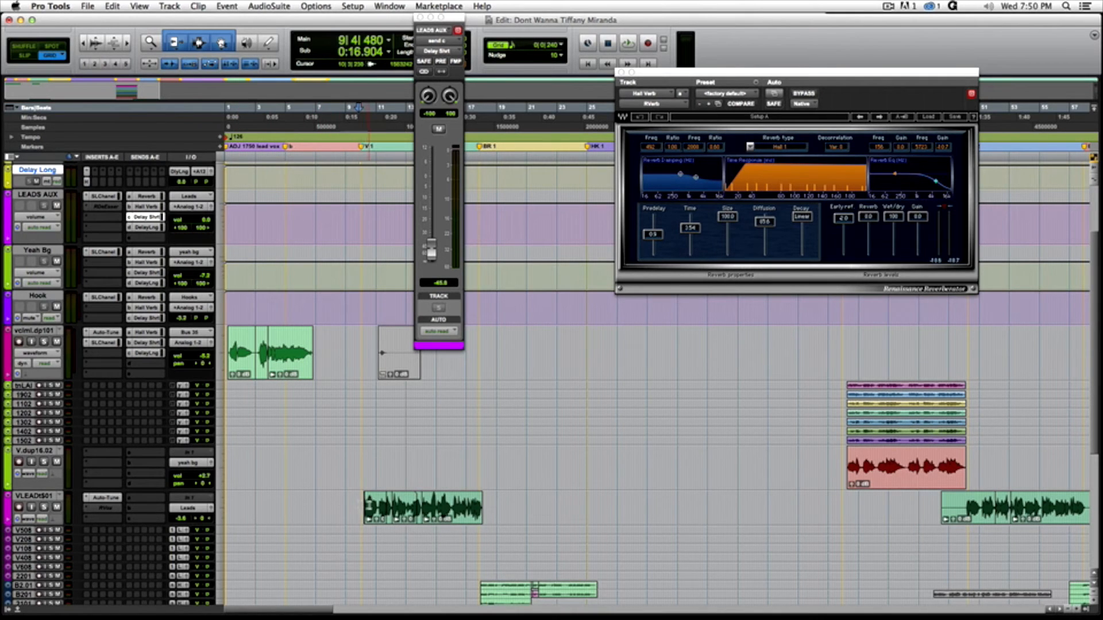
click(357, 515)
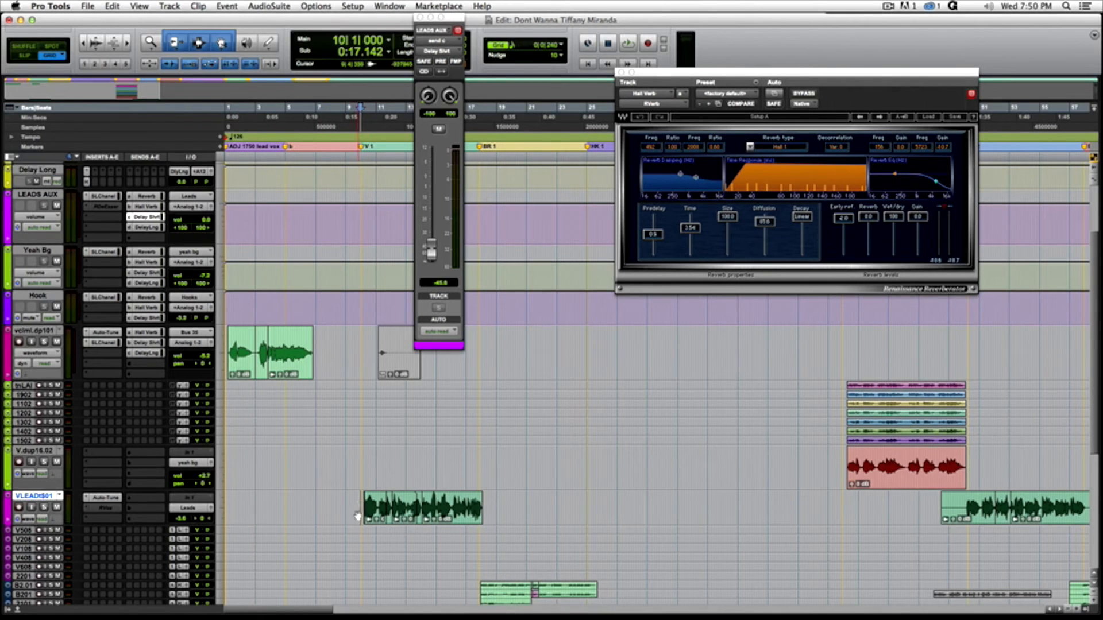
ctrl+super+click(114, 509)
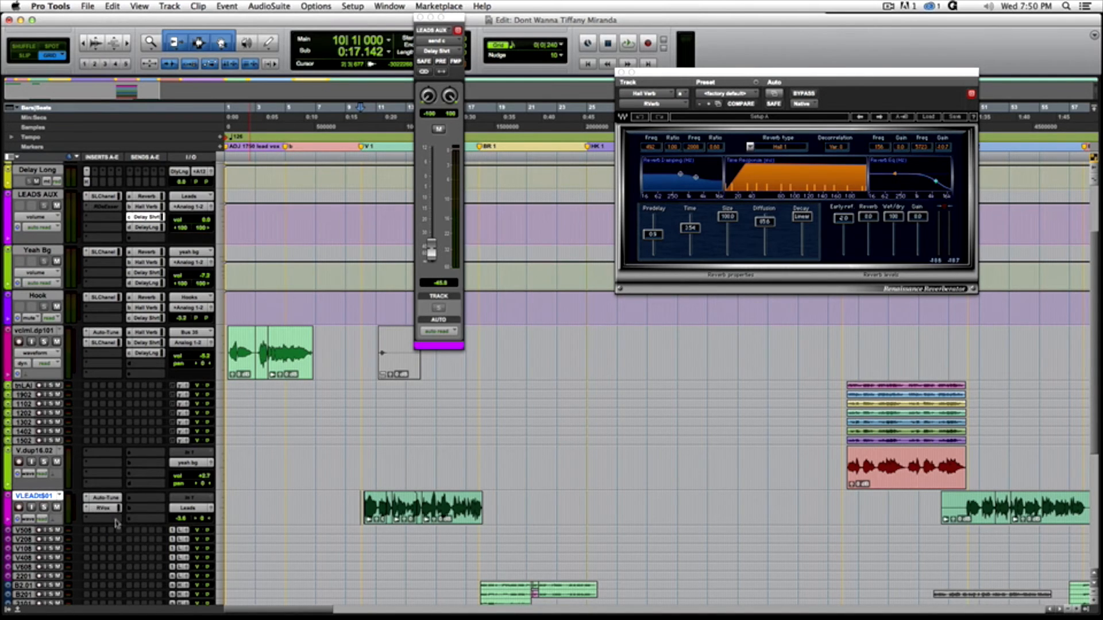
click(104, 509)
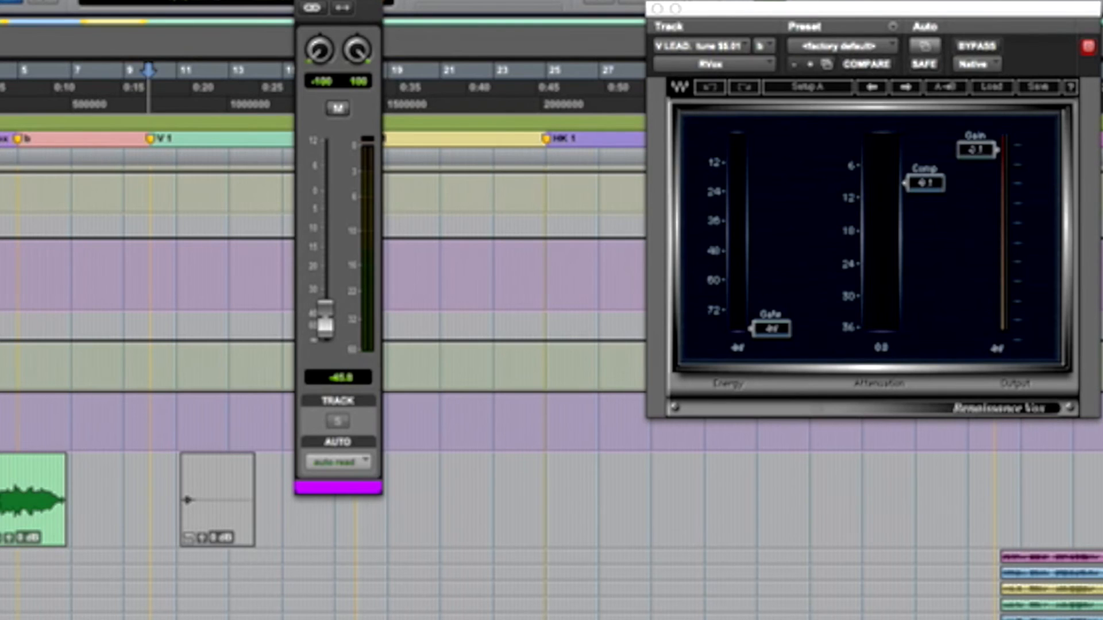
Step: Set the verse lead's RVox compression to about -9.2 and gain to about -4.4, and audition verse 1
drag(926, 183, 926, 185)
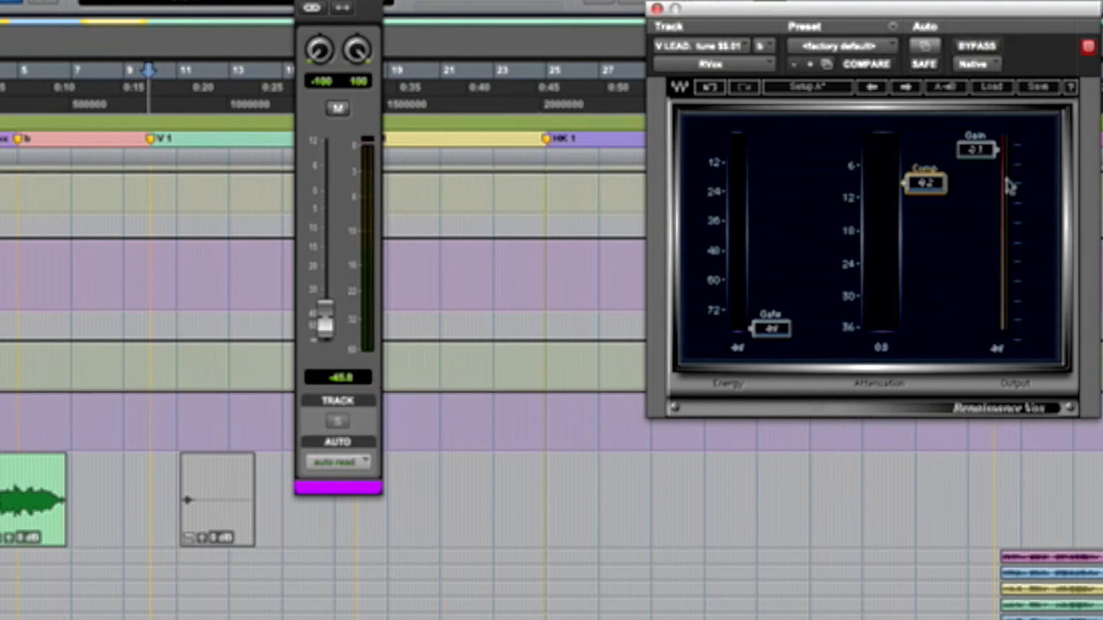
click(974, 150)
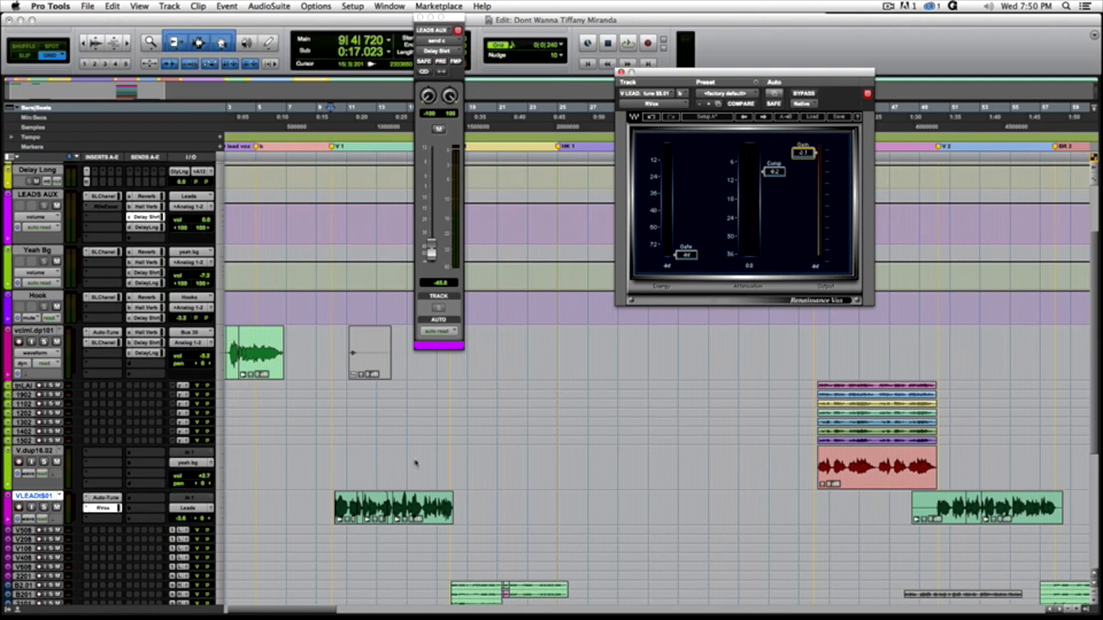
key(space)
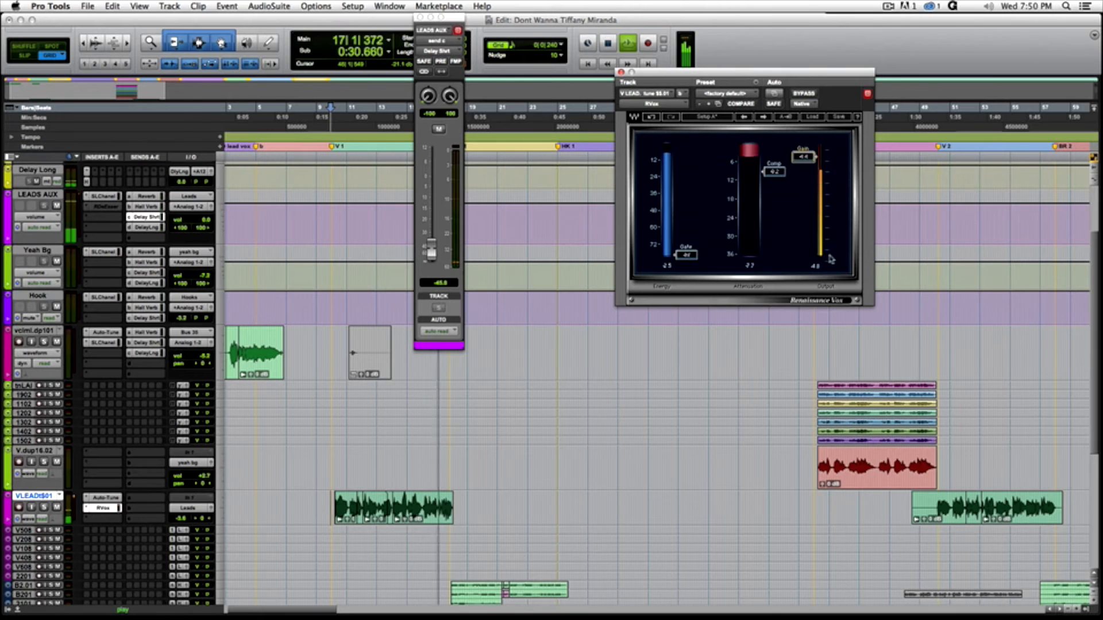
key(space)
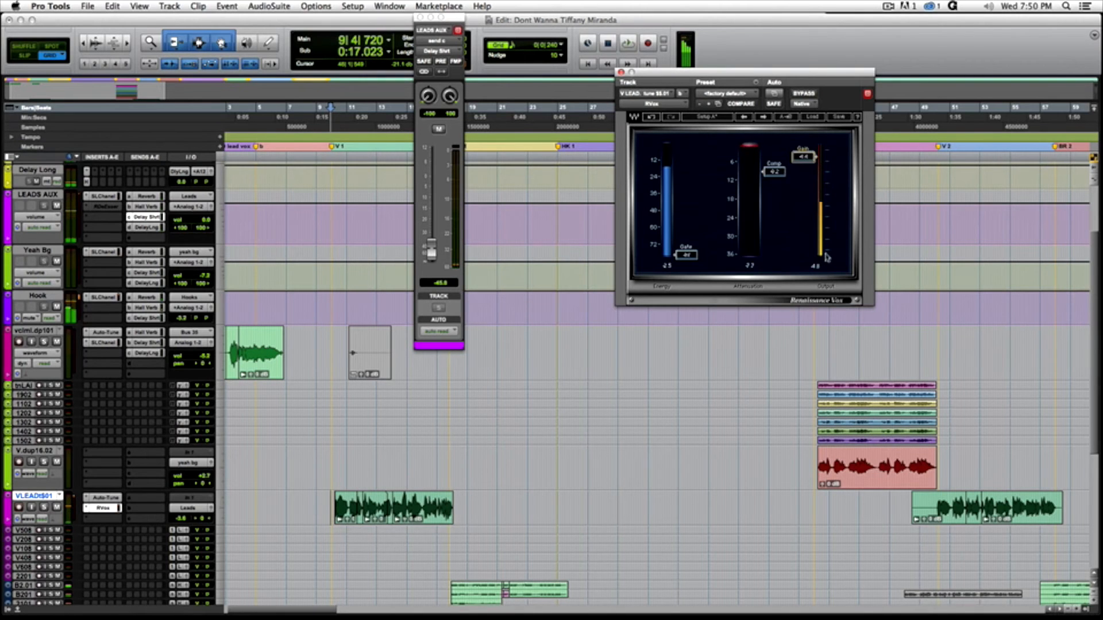
Step: Place the cursor just before the hook 1 vocal clips, at bar 24 beat 4
drag(1097, 286, 1081, 386)
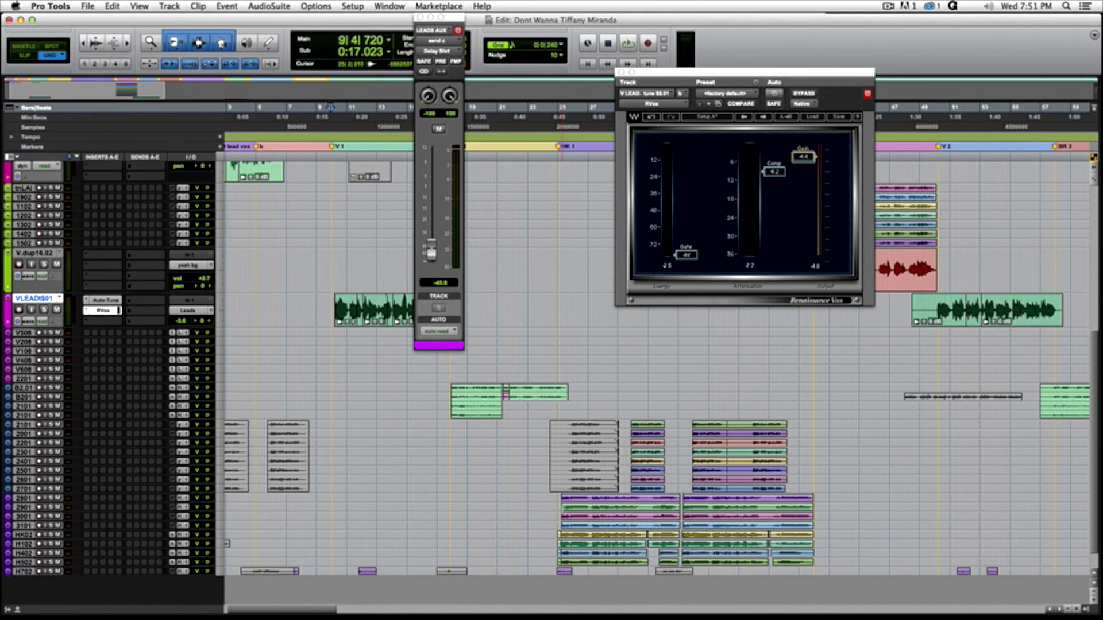
click(557, 503)
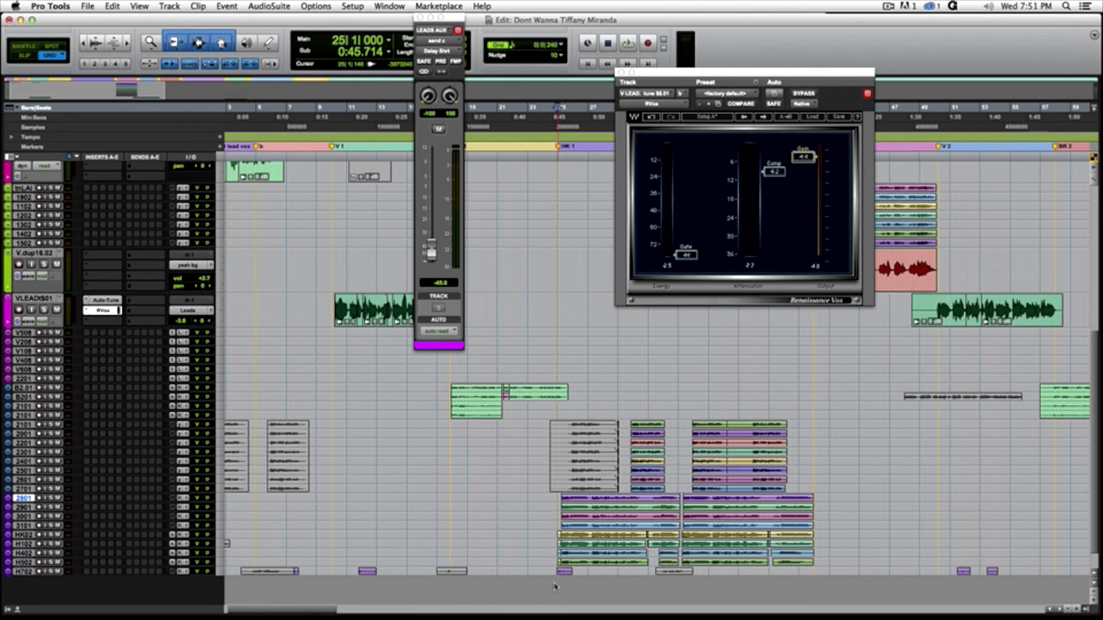
click(553, 524)
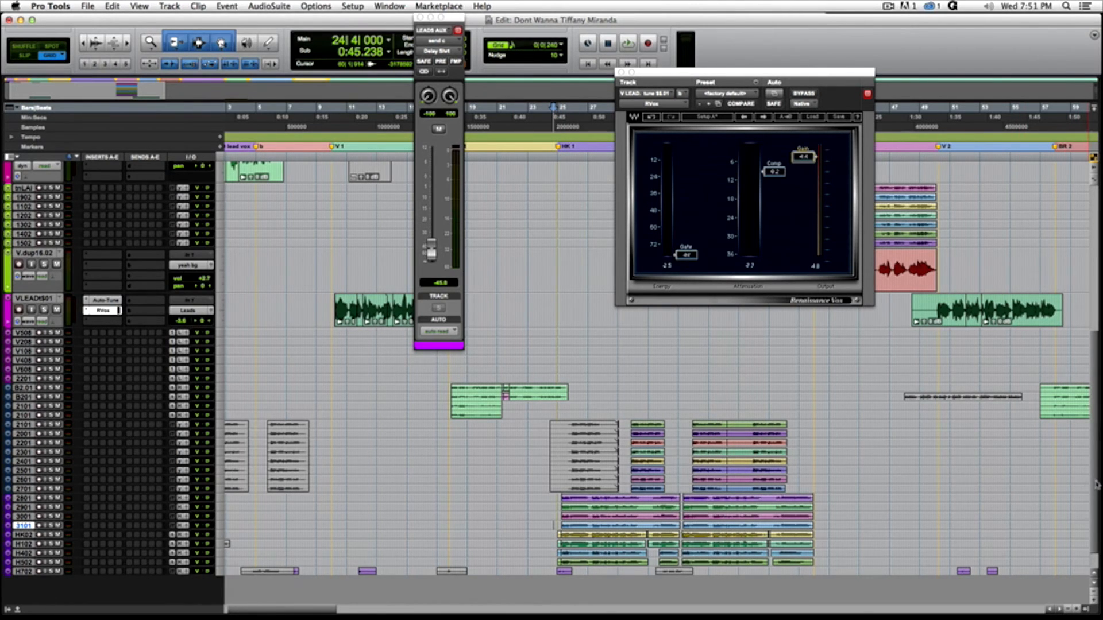
Step: Deactivate the Hook aux track's SSLChannel insert and its Reverb, Hall Verb and Delay Short sends
drag(1097, 486, 1096, 377)
scroll(242, 385, right, 1)
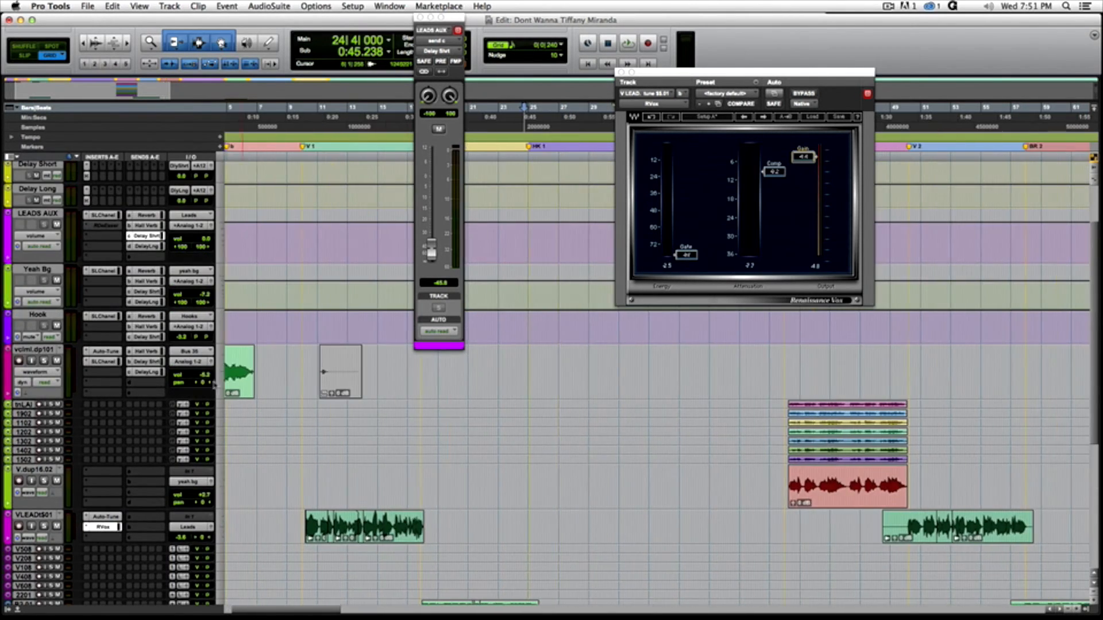
ctrl+super+click(109, 318)
ctrl+super+click(145, 318)
ctrl+super+click(140, 327)
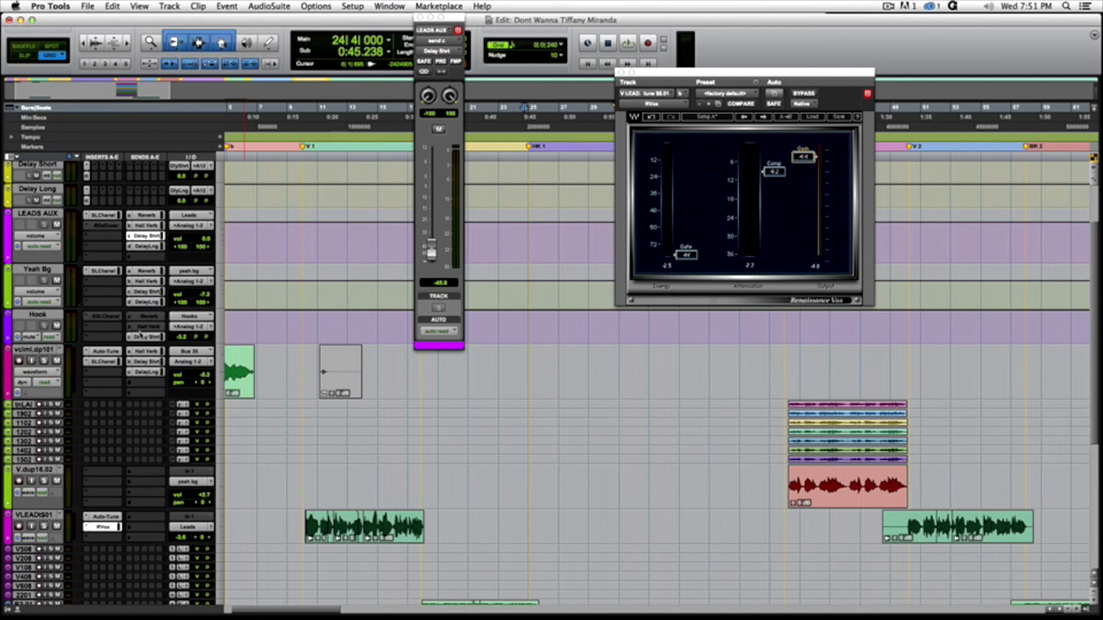
ctrl+super+click(145, 337)
Step: Start playback at hook 1 and resize all tracks to the same larger height
drag(1095, 338, 1094, 431)
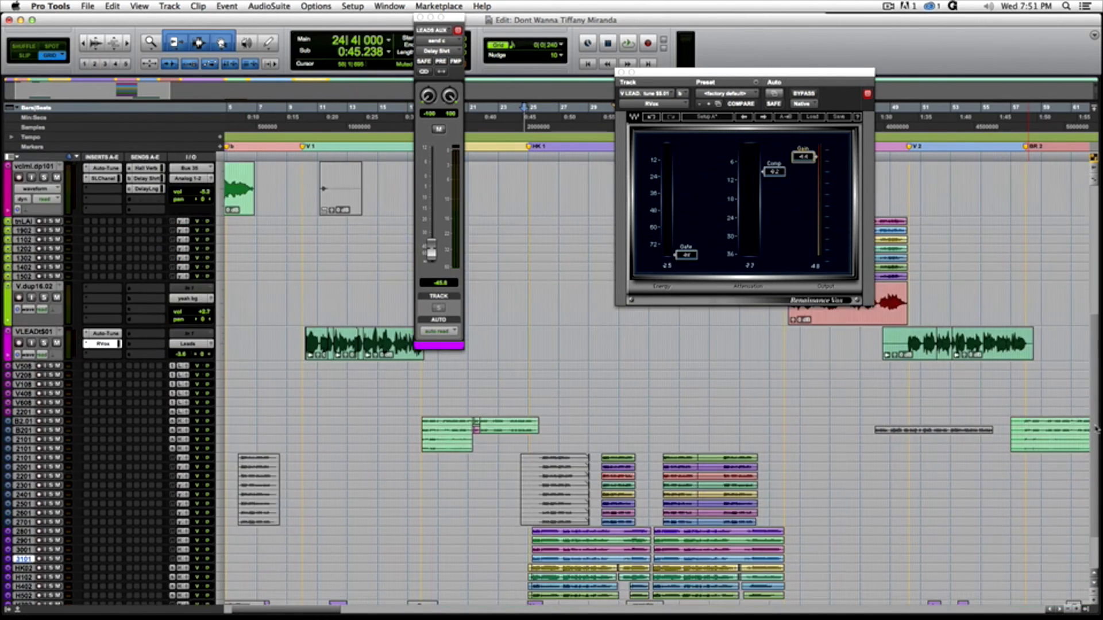
key(space)
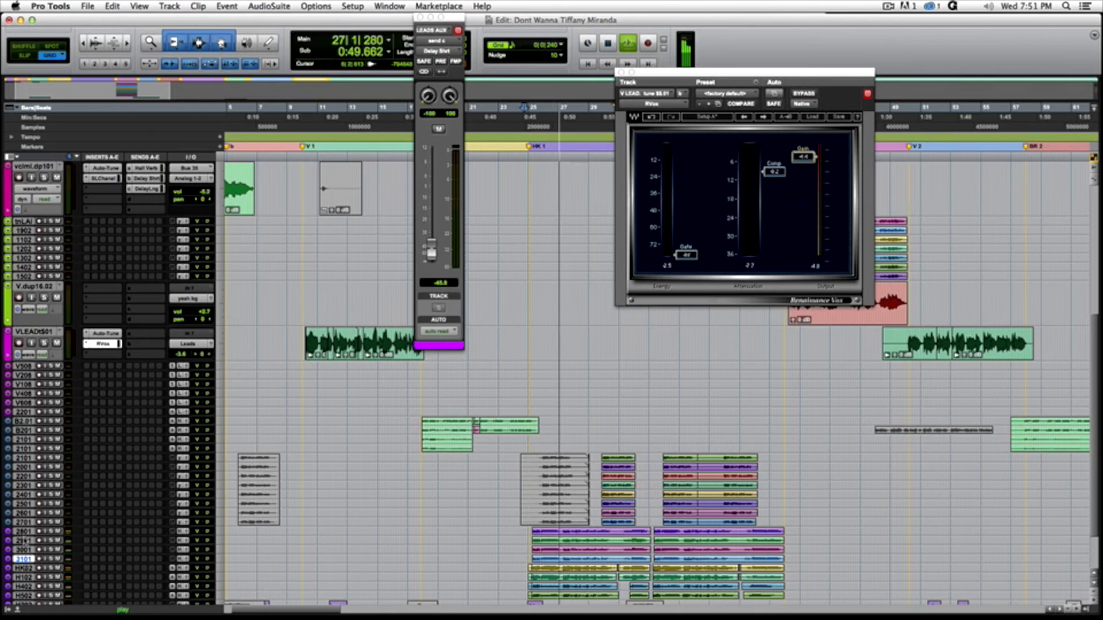
drag(24, 536, 23, 552)
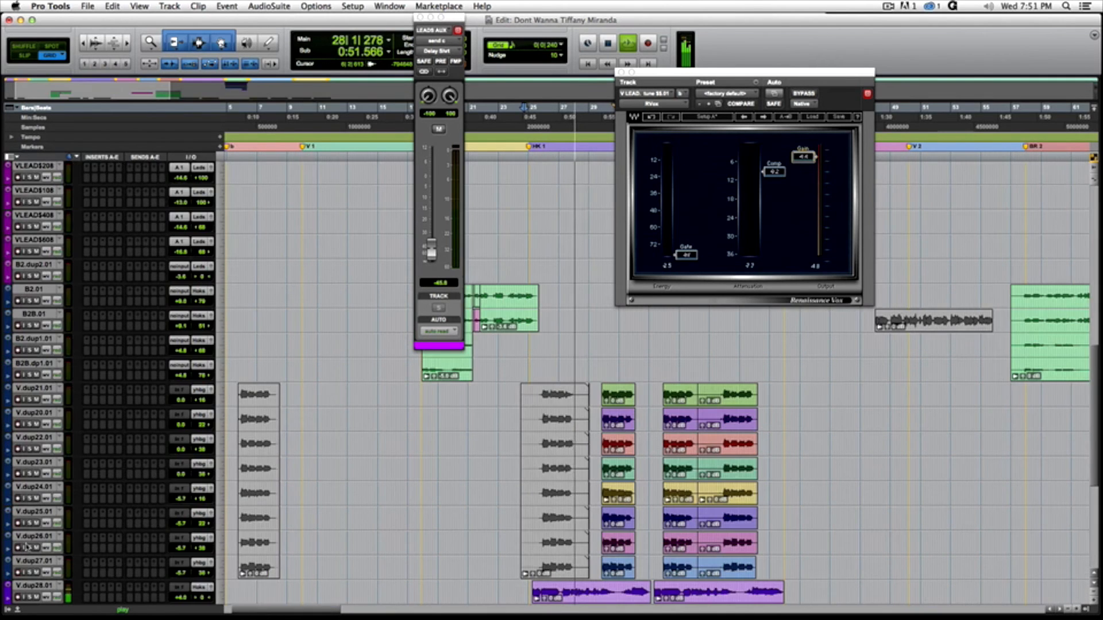
Step: Examine the hook and background vocal tracks during hook 1 playback without the Hook aux's processing, and stop playback
scroll(1084, 554, down, 8)
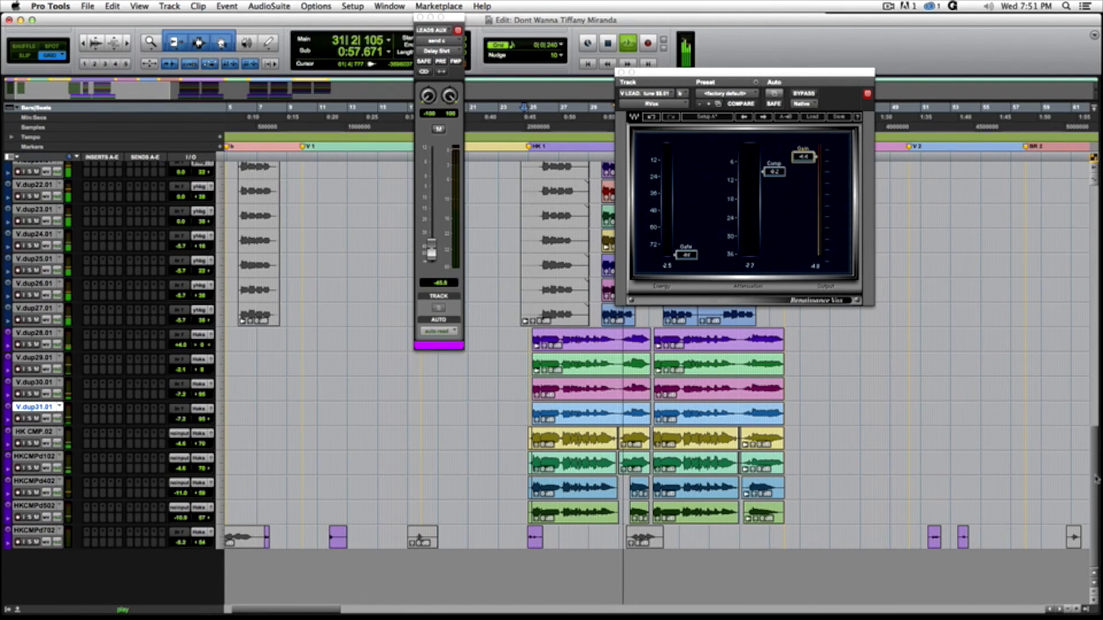
scroll(1093, 474, up, 6)
scroll(1100, 420, up, 2)
scroll(1100, 420, left, 1)
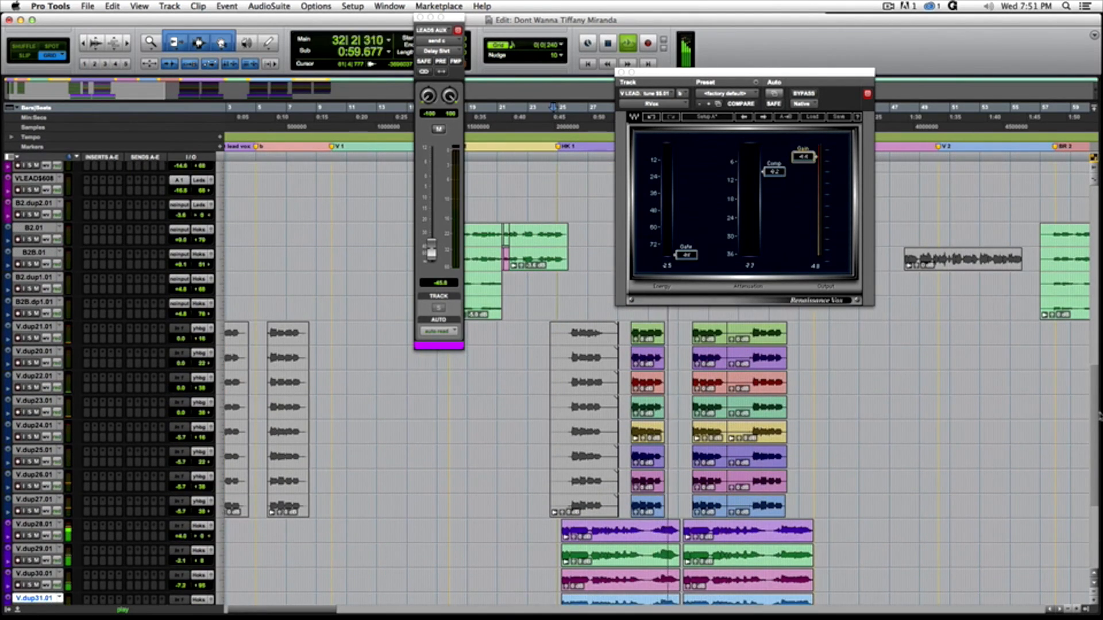
scroll(1100, 418, up, 1)
scroll(1100, 416, down, 1)
key(space)
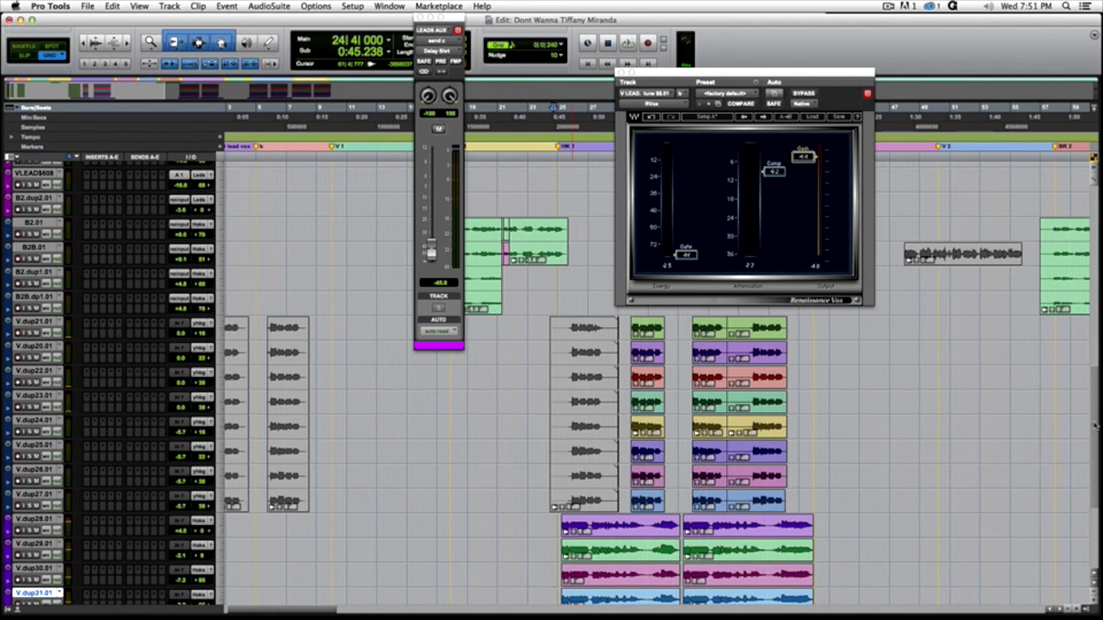
Step: Increase the Hook aux track's height, and reactivate and open its SSLChannel insert
scroll(1101, 402, up, 10)
scroll(1100, 321, up, 8)
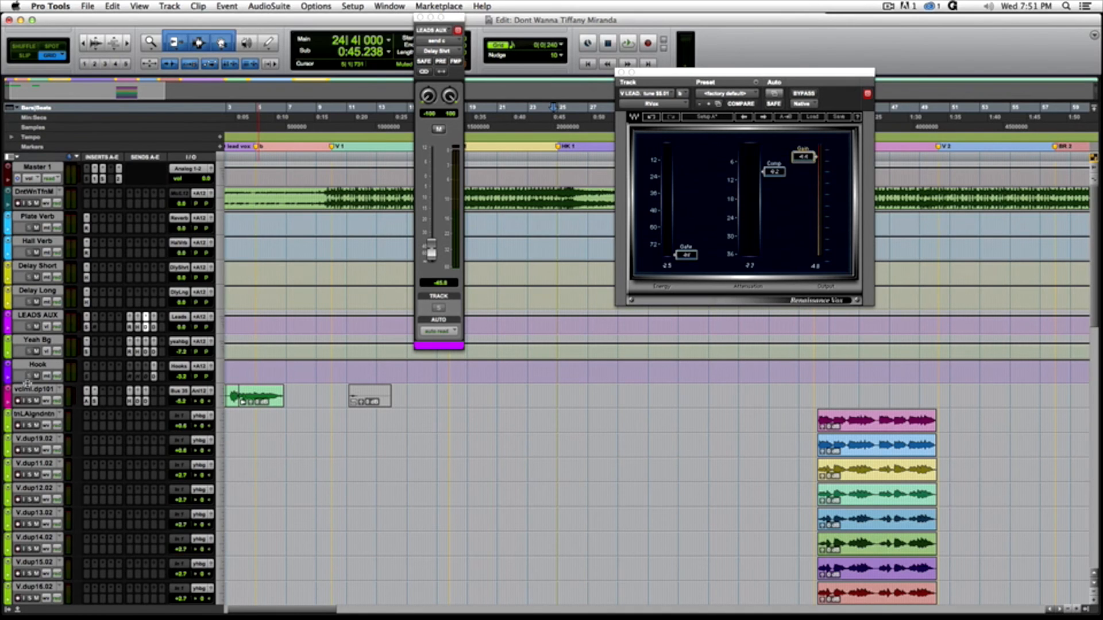
drag(28, 382, 33, 401)
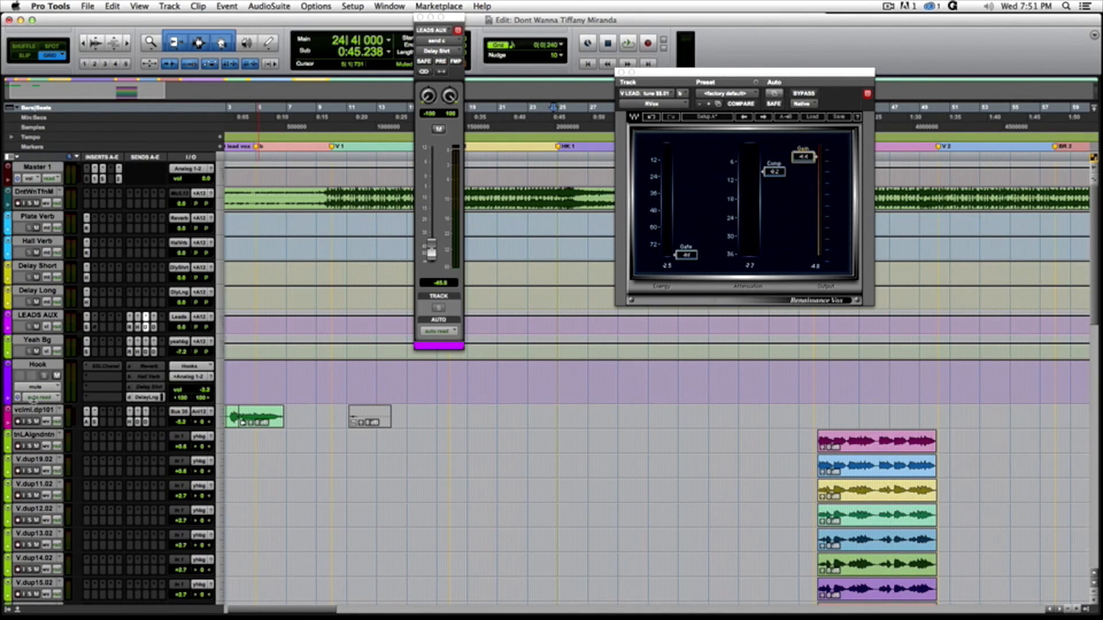
click(105, 371)
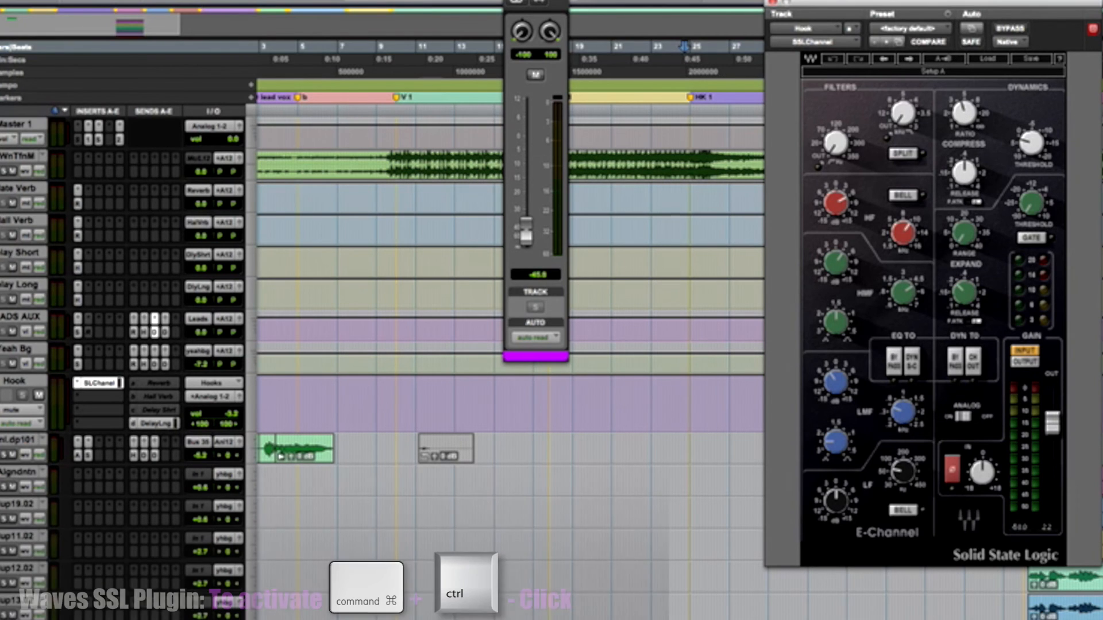
Step: Adjust the compressor's ratio and threshold slightly in the Hook aux's SSLChannel
mouse_move(975, 123)
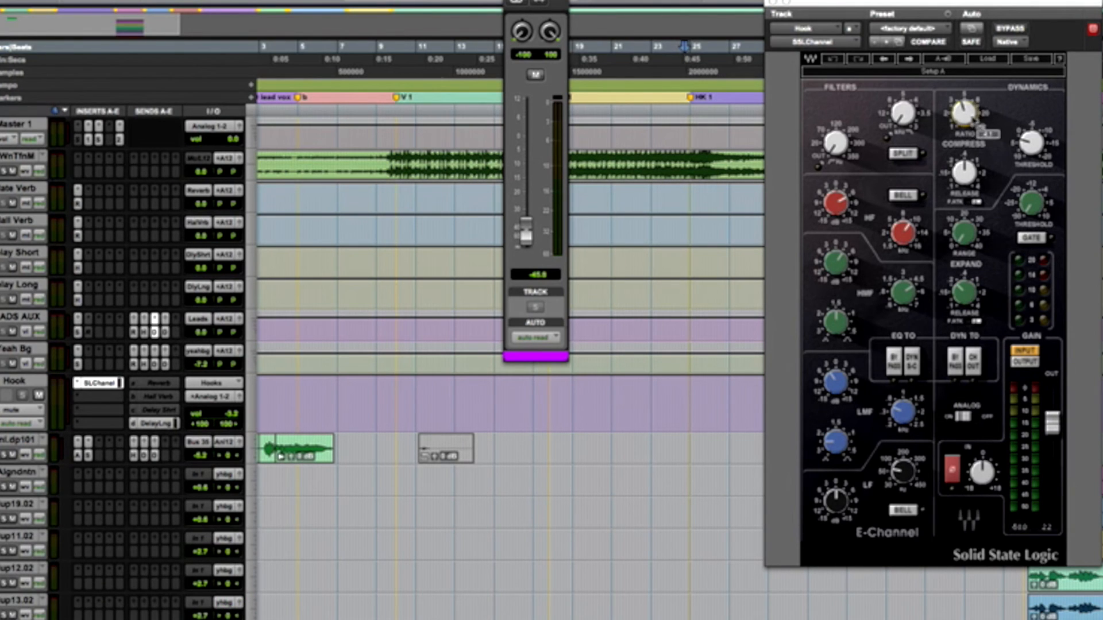
drag(975, 123, 975, 120)
drag(1031, 149, 1031, 152)
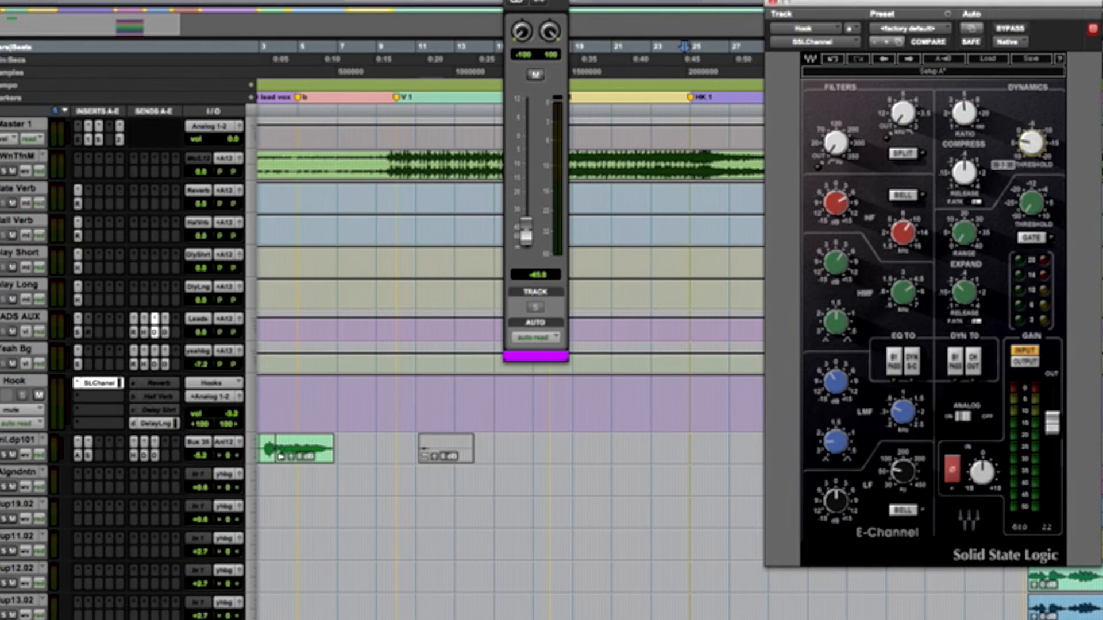
Step: Increase the LEADS AUX track's height to show its inserts and sends
scroll(402, 367, down, 15)
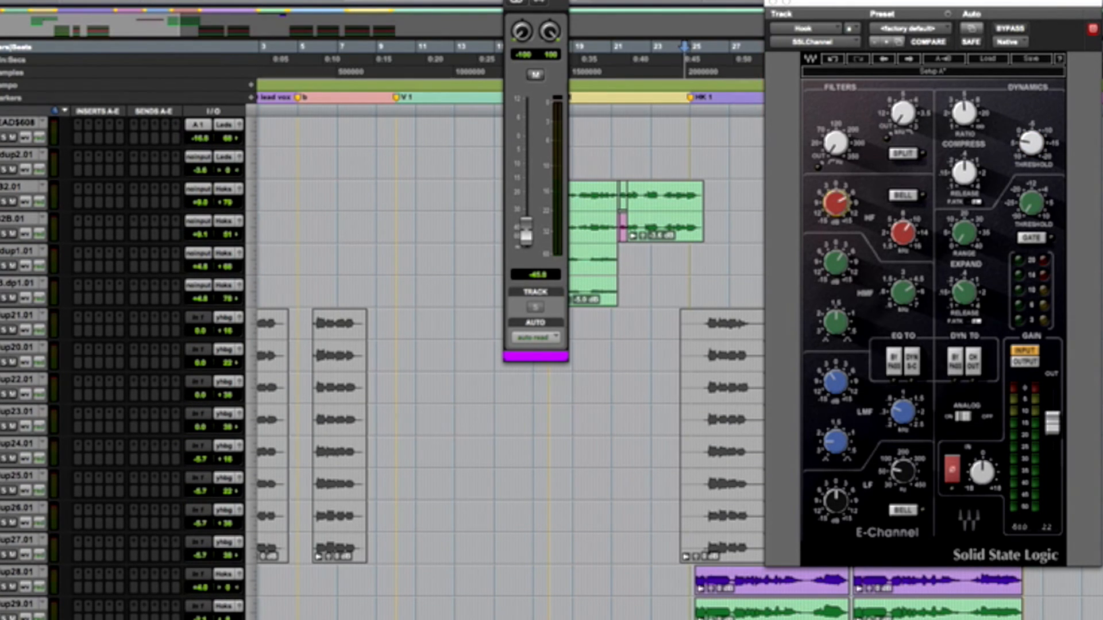
scroll(402, 368, up, 20)
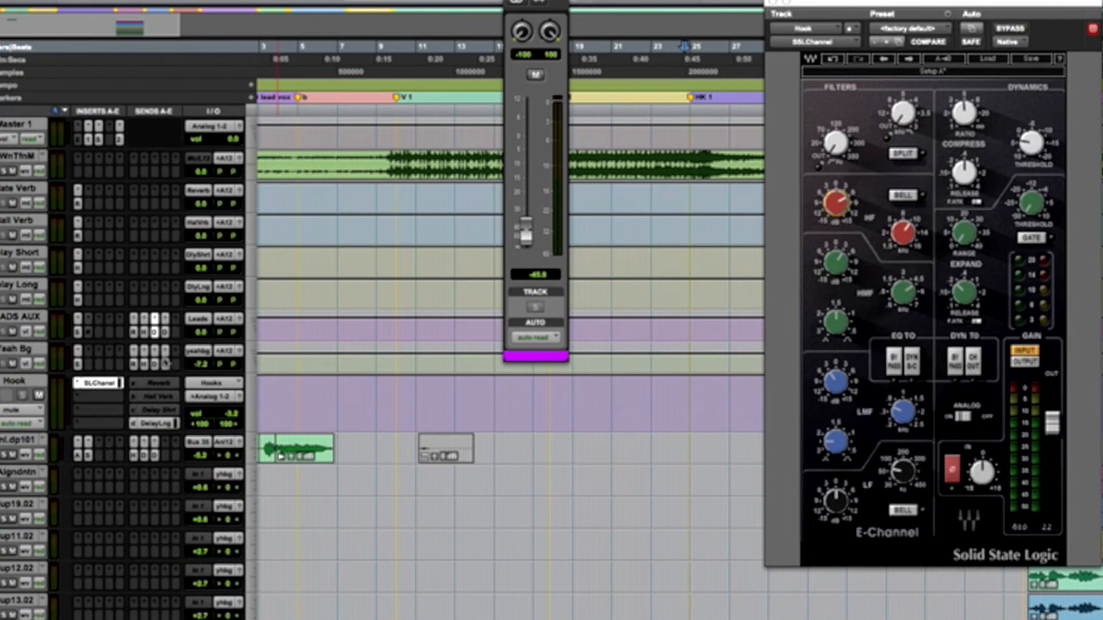
drag(10, 342, 13, 370)
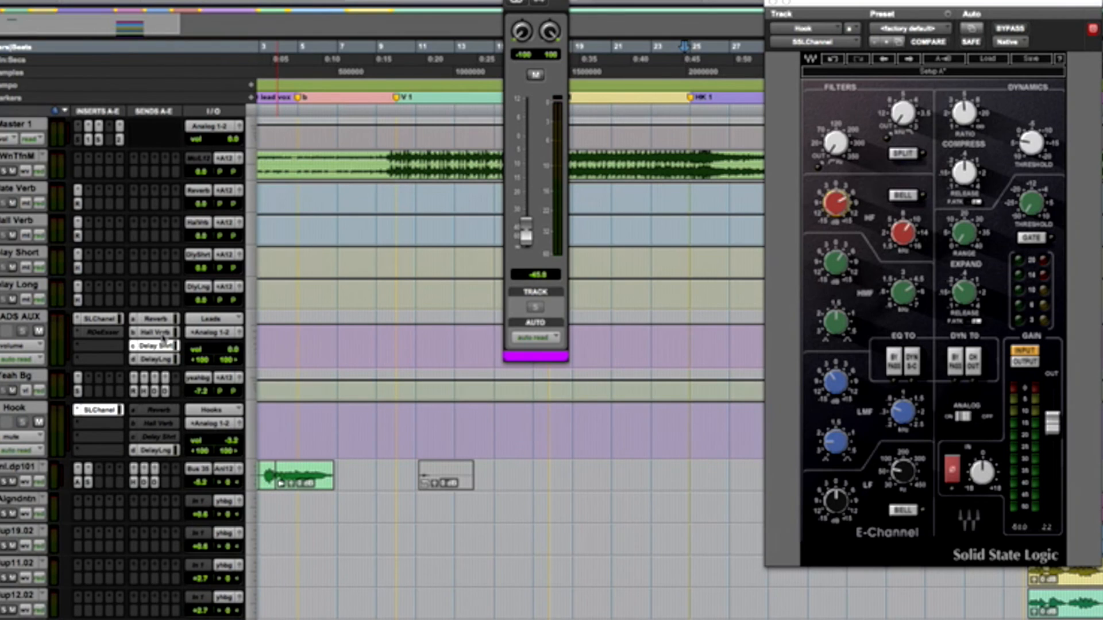
right_click(165, 338)
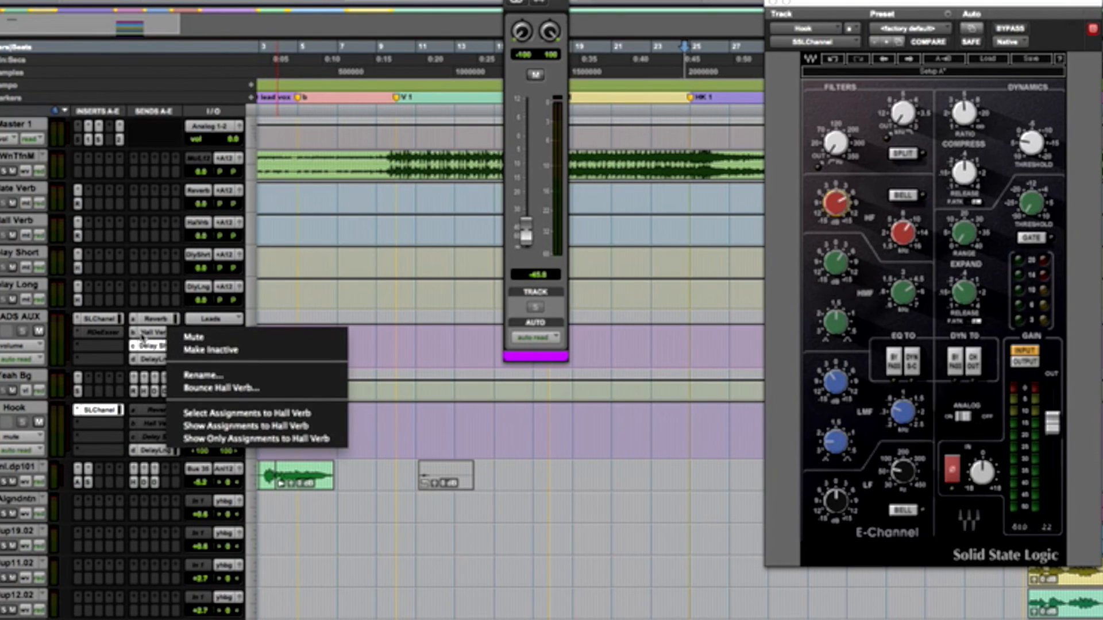
click(145, 440)
Step: Reactivate the Hook aux's Reverb, Hall Verb and Delay Short sends, and open the Reverb and Hall Verb send faders
ctrl+super+click(159, 410)
ctrl+super+click(158, 423)
ctrl+super+click(156, 436)
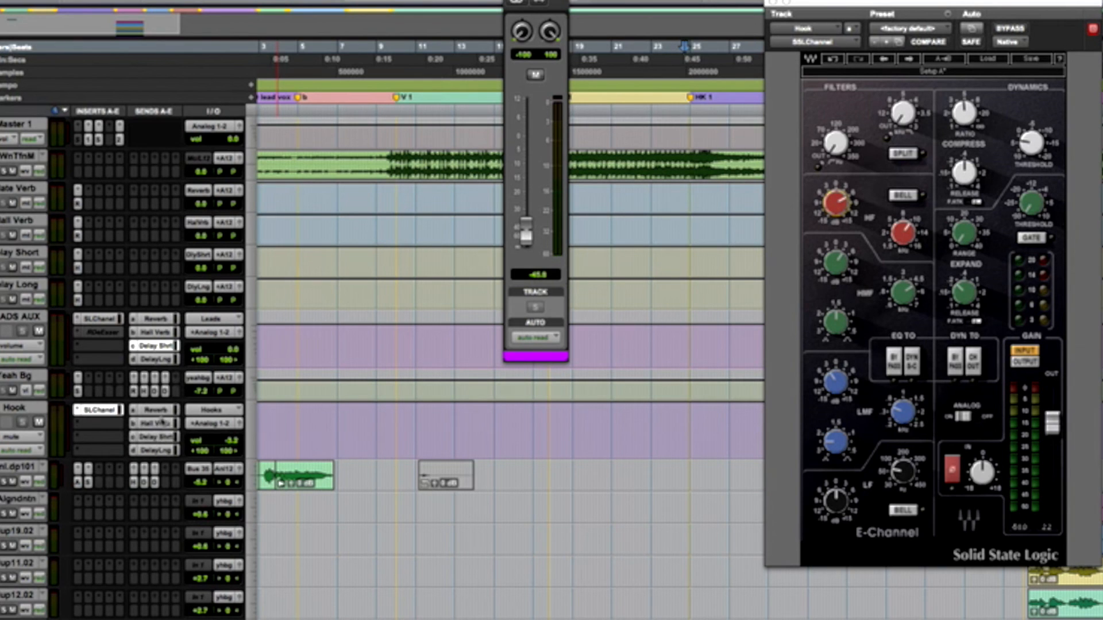
click(161, 413)
click(155, 425)
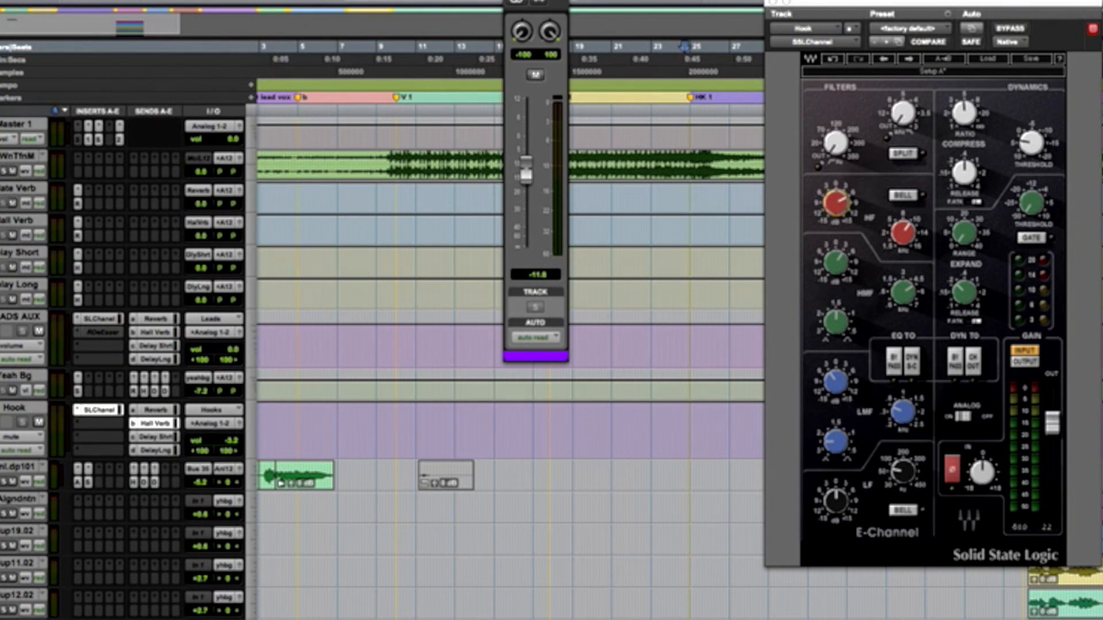
Step: Set the Hook aux track's volume to -4.5 and play hook 1
scroll(379, 368, down, 15)
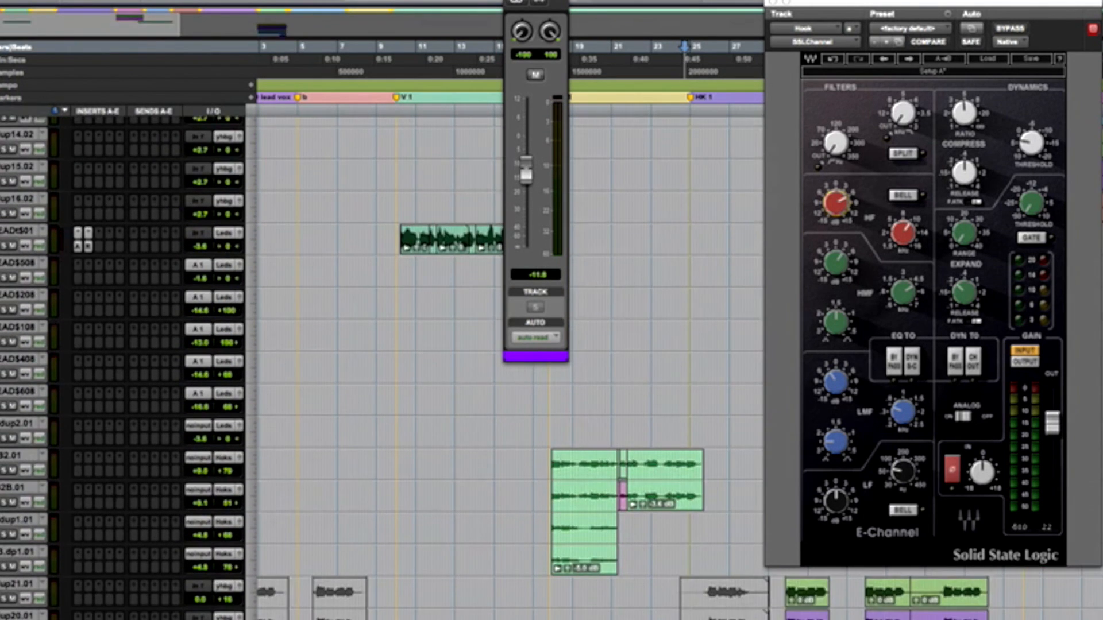
scroll(379, 368, down, 6)
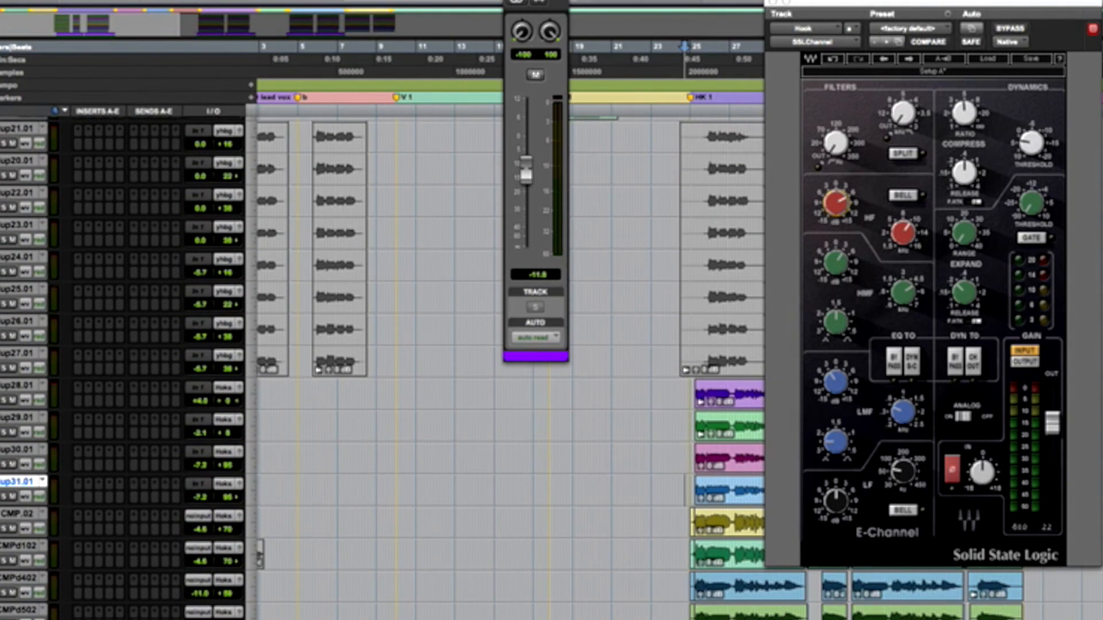
scroll(380, 367, up, 18)
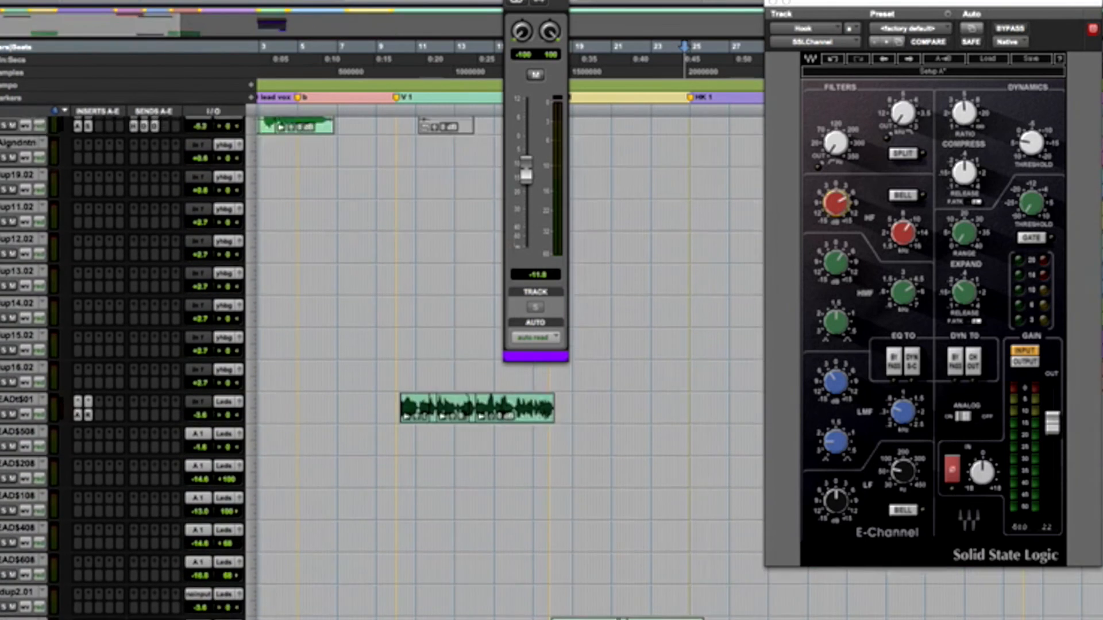
scroll(288, 457, up, 1)
scroll(289, 458, left, 3)
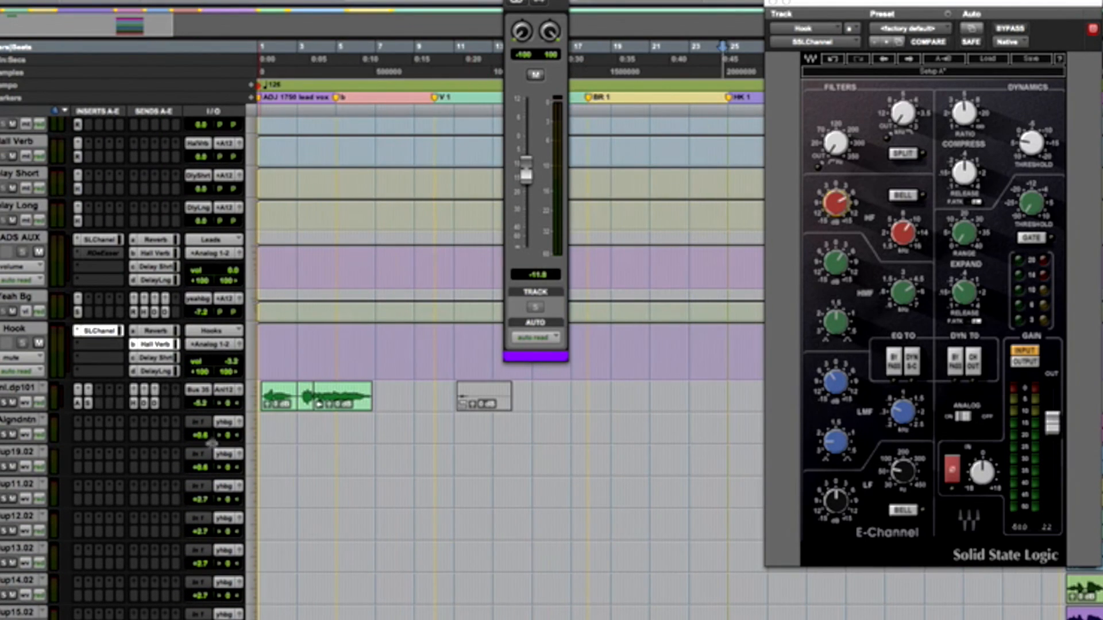
click(217, 364)
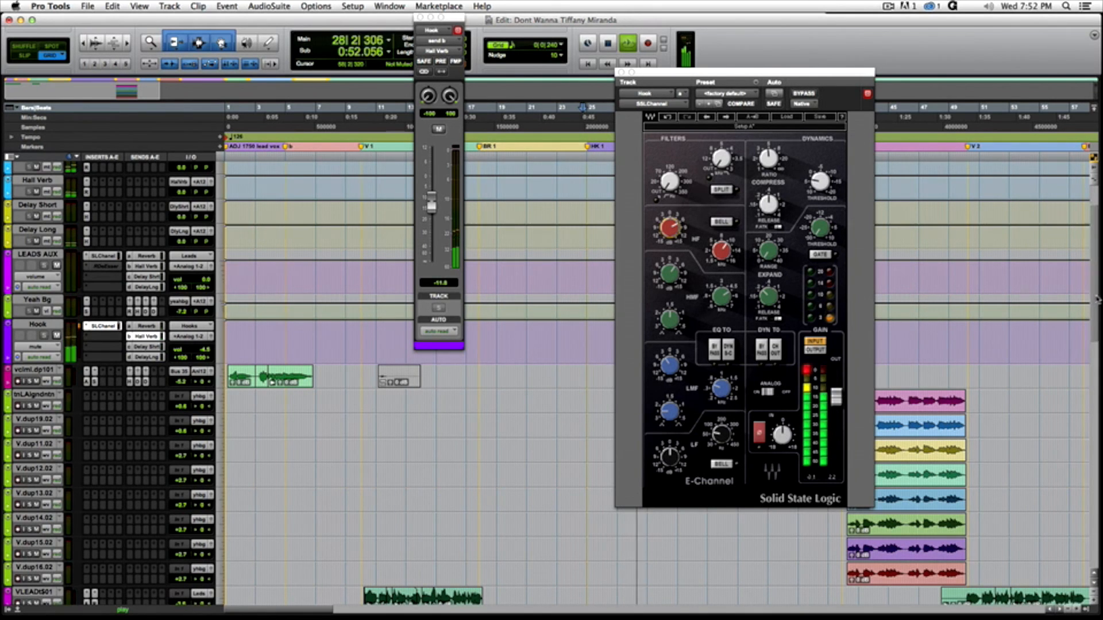
Step: Audition hook 1 with the Hook aux's processing, close its SSLChannel and Hall Verb send windows, and stop playback
scroll(591, 196, down, 15)
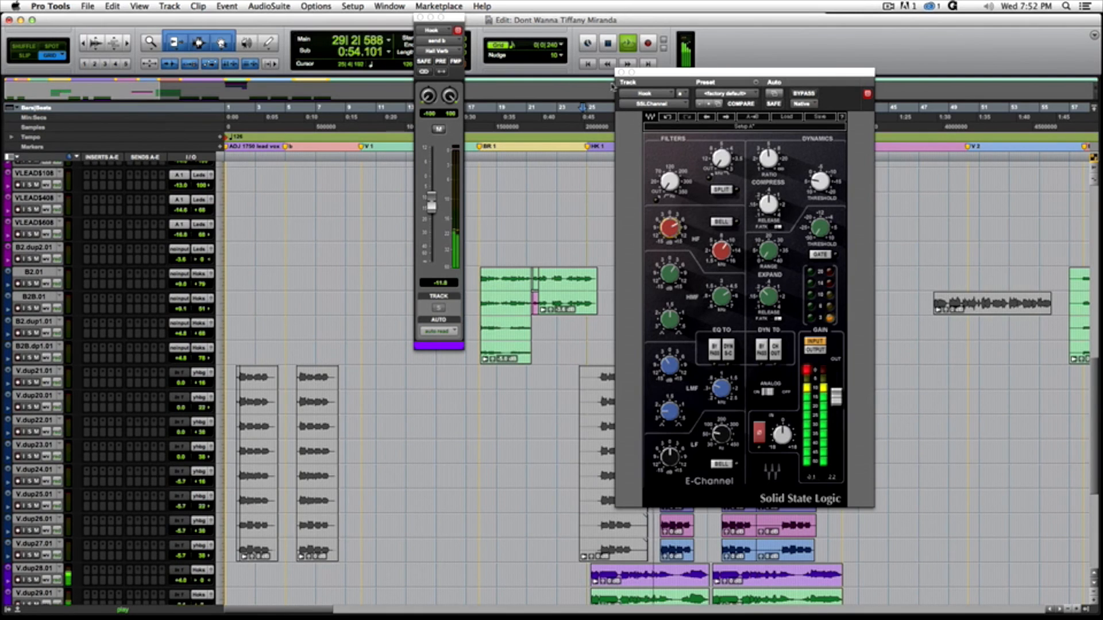
click(622, 73)
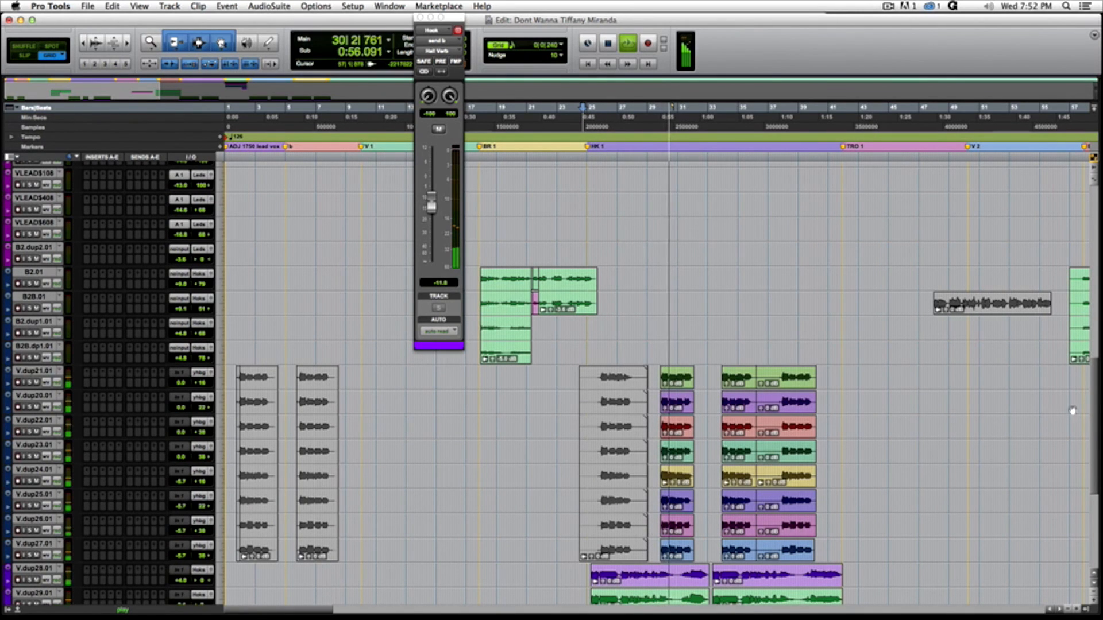
scroll(1098, 423, up, 2)
scroll(1099, 424, up, 15)
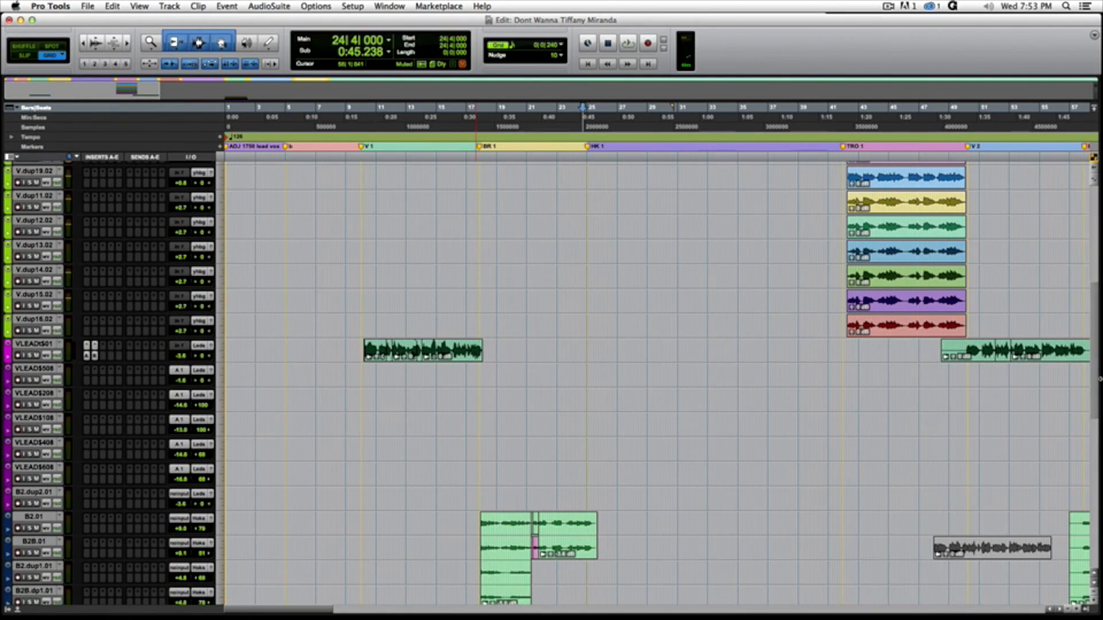
Step: Select the Delay Short aux track and increase its track height
scroll(661, 380, down, 1)
scroll(661, 379, down, 1)
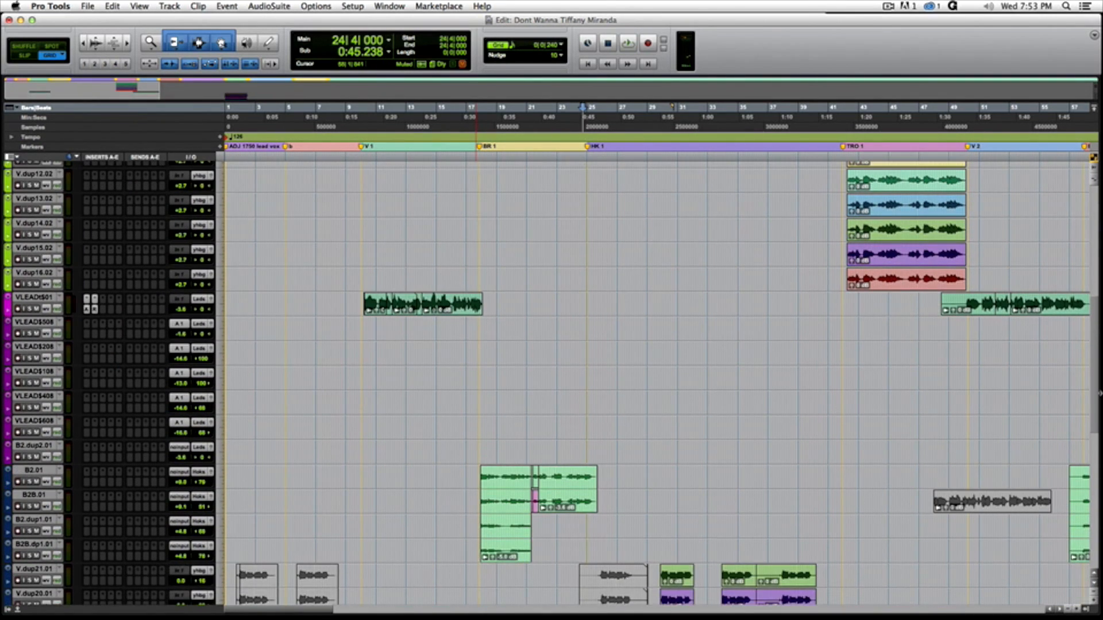
scroll(583, 503, down, 14)
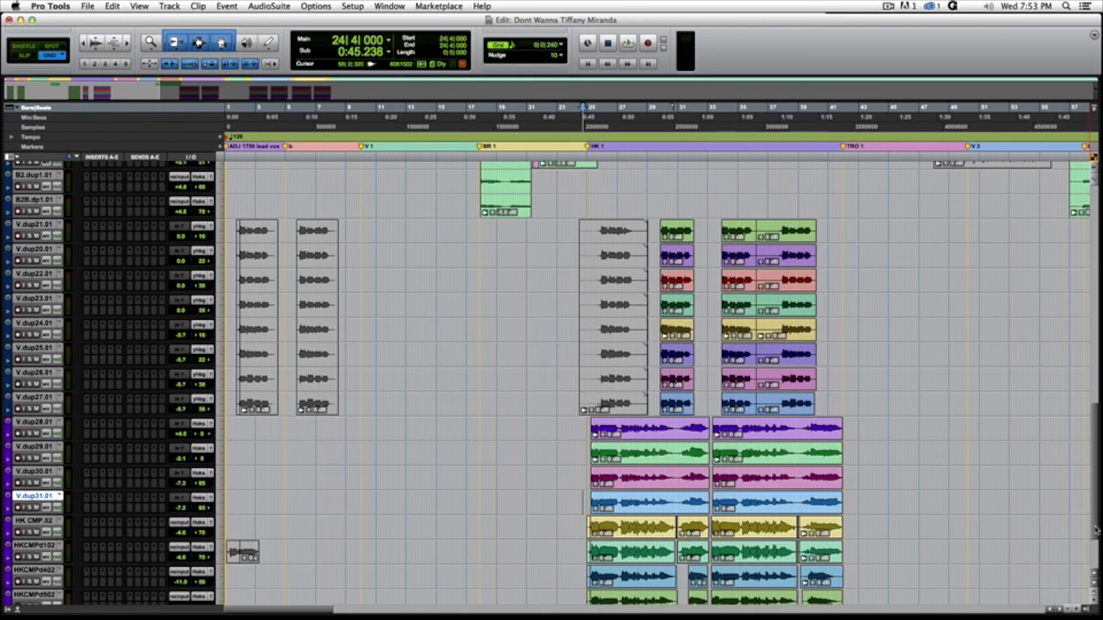
drag(1096, 529, 1100, 400)
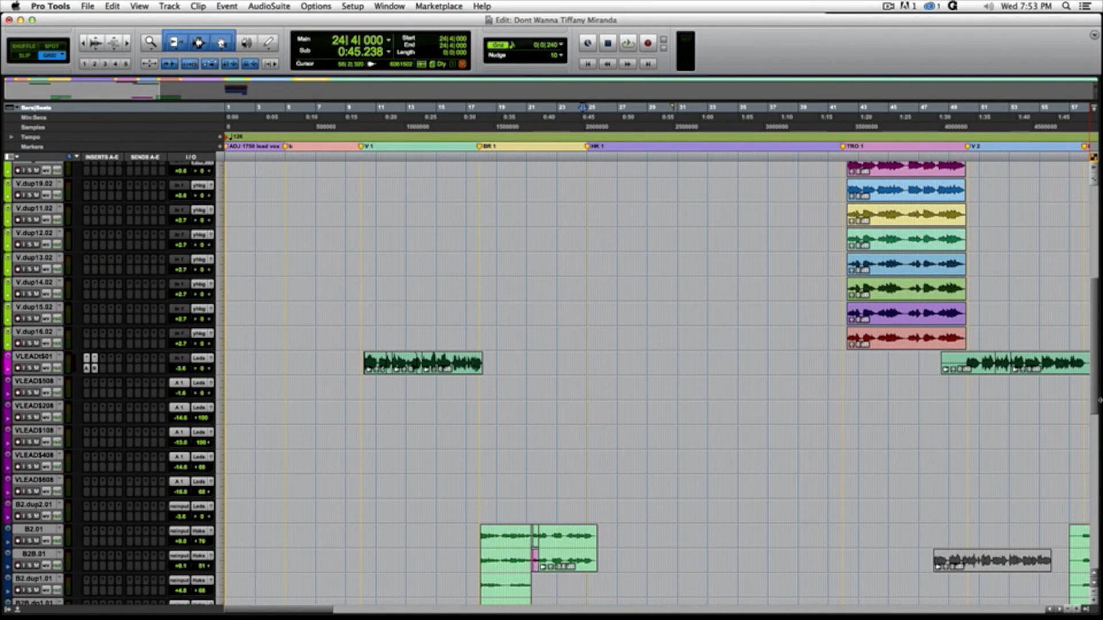
drag(1094, 411, 1095, 314)
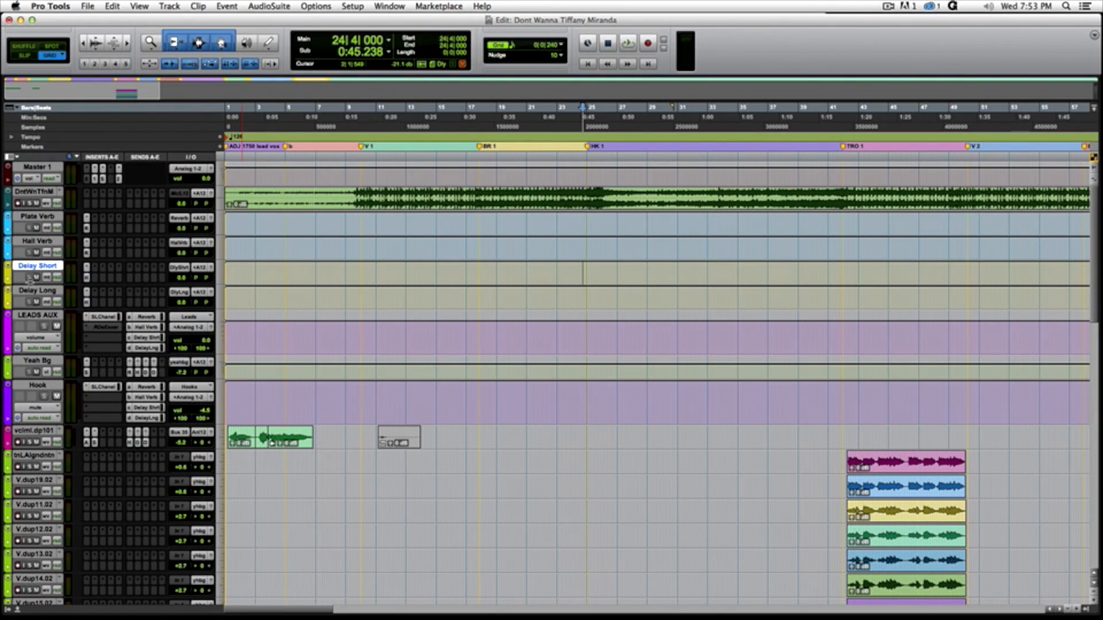
drag(31, 286, 34, 305)
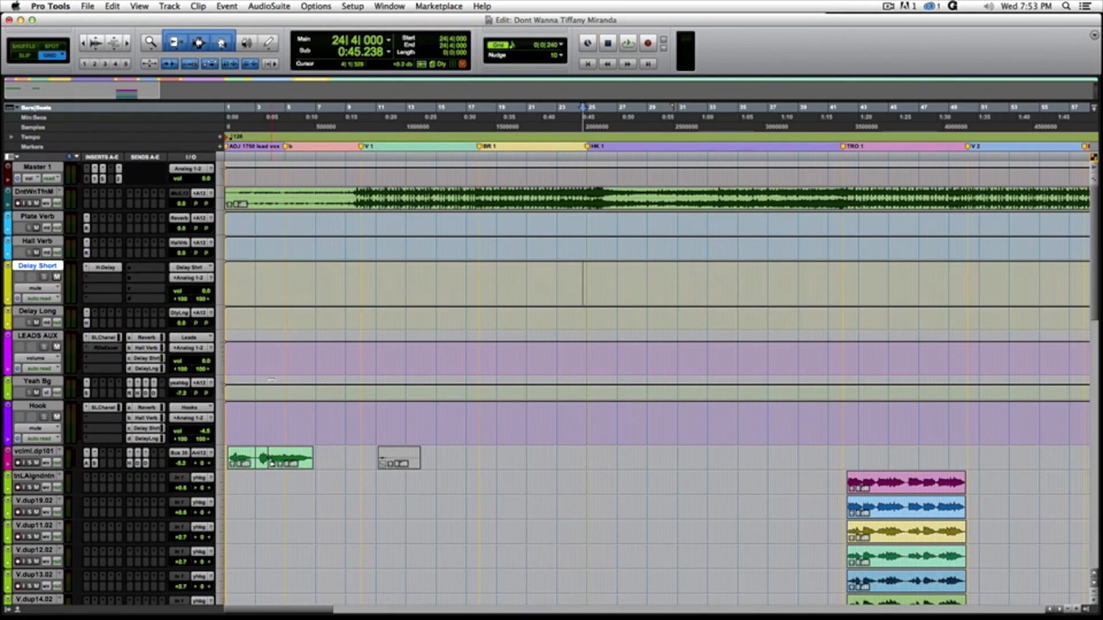